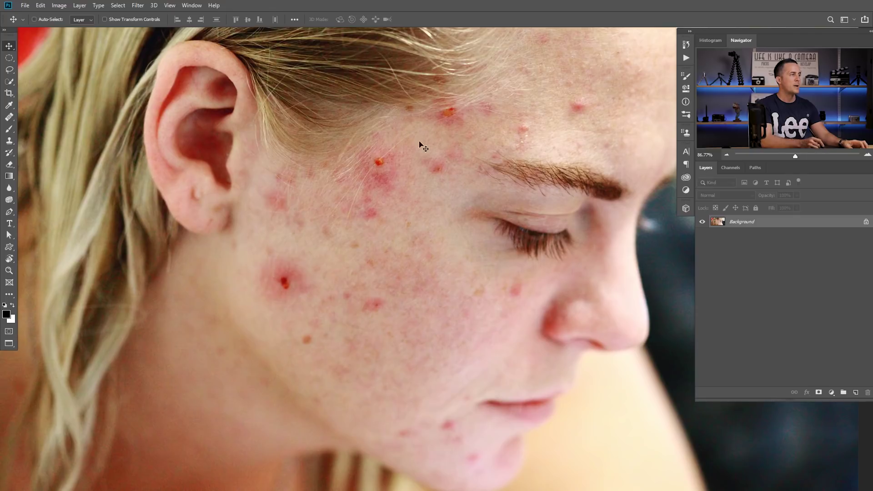
Duplicate the Background layer twice, naming the lower copy LOW and the upper copy Hi.
drag(448, 264, 409, 263)
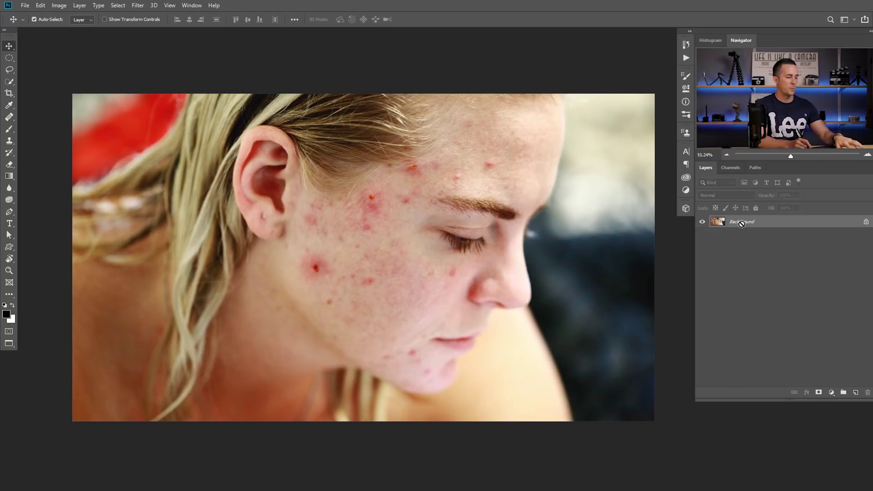
key(ctrl+j)
key(ctrl+j)
double_click(736, 242)
text(LOW)
double_click(737, 224)
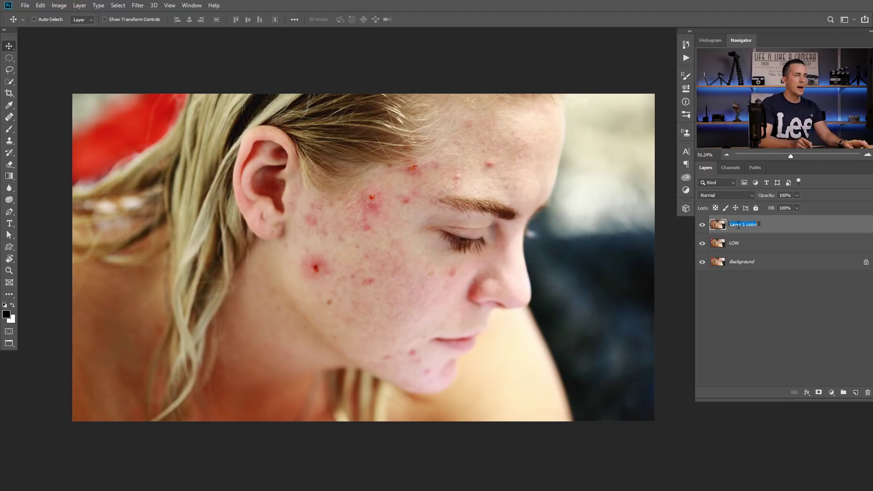
text(Hi)
key(Return)
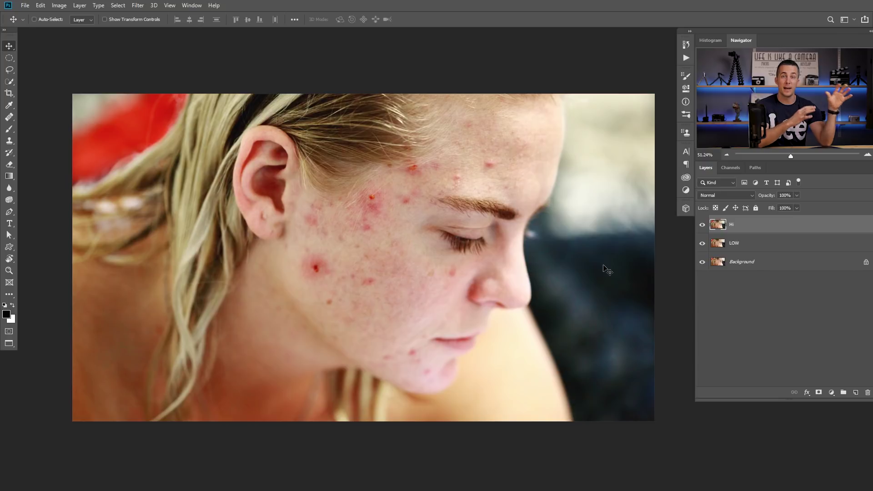
Hide the Hi layer and apply a Gaussian Blur with a radius of 8.2 pixels to the LOW layer.
click(702, 225)
click(735, 244)
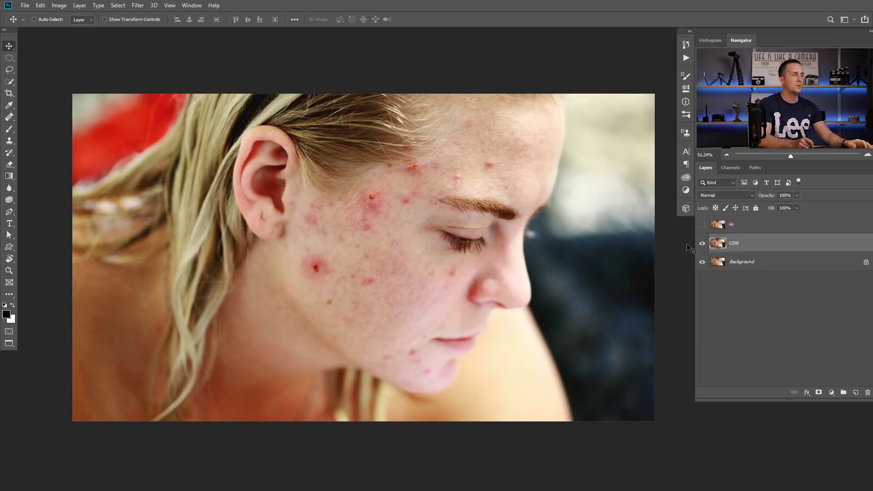
click(138, 5)
mouse_move(150, 109)
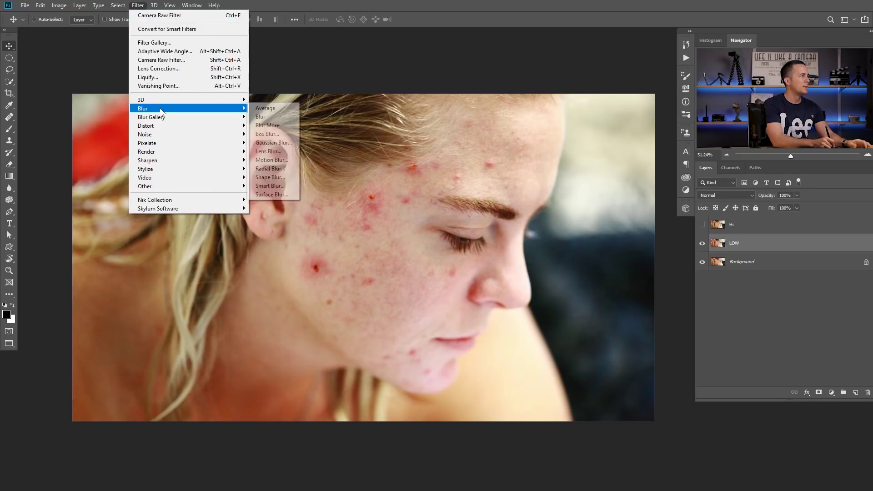
click(273, 143)
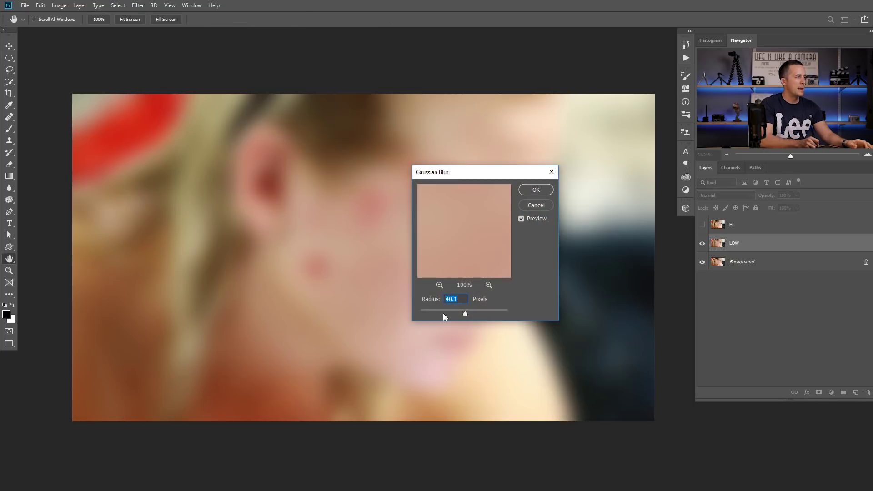
drag(472, 172, 553, 144)
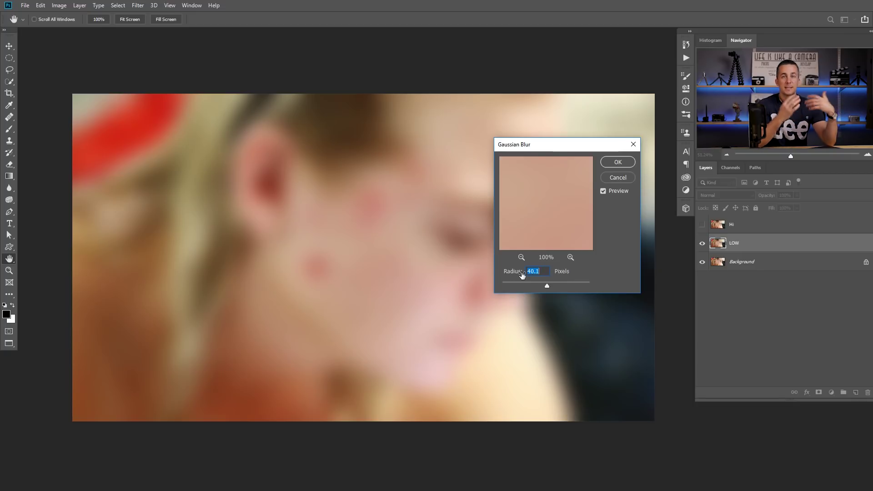
drag(525, 285, 532, 289)
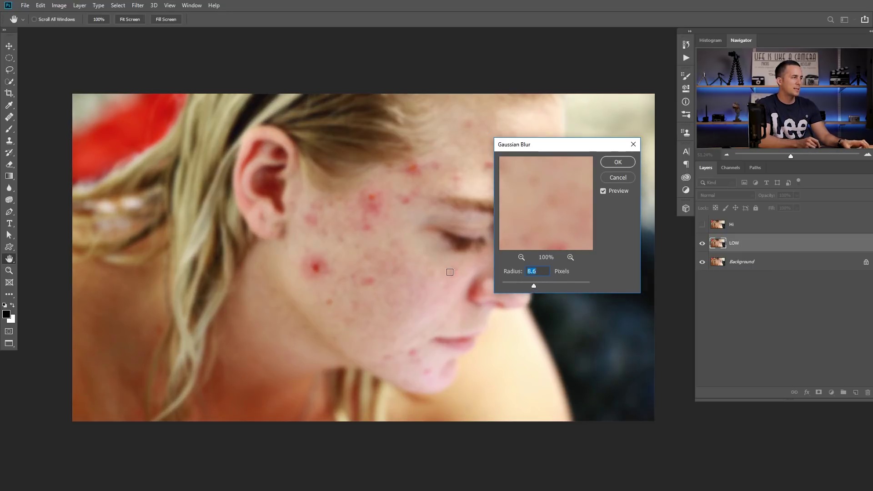
scroll(402, 272, up, 2)
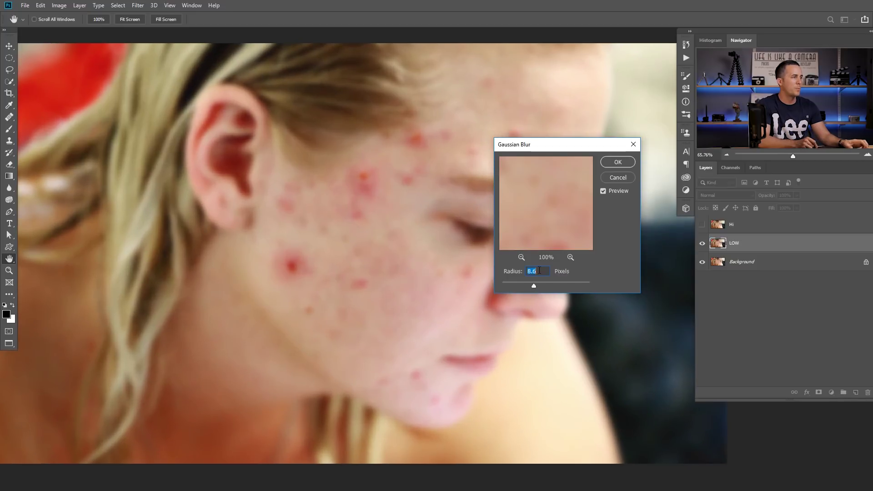
text(10)
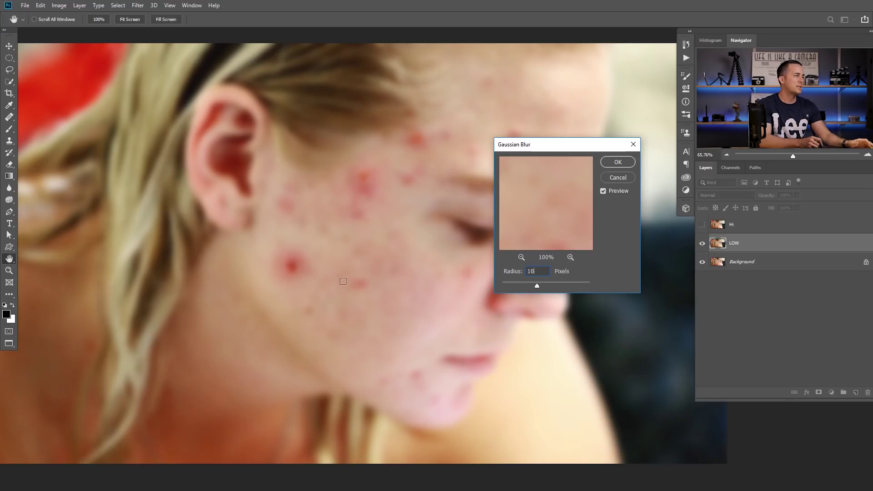
mouse_move(537, 285)
mouse_down()
mouse_move(503, 290)
mouse_move(532, 287)
mouse_up()
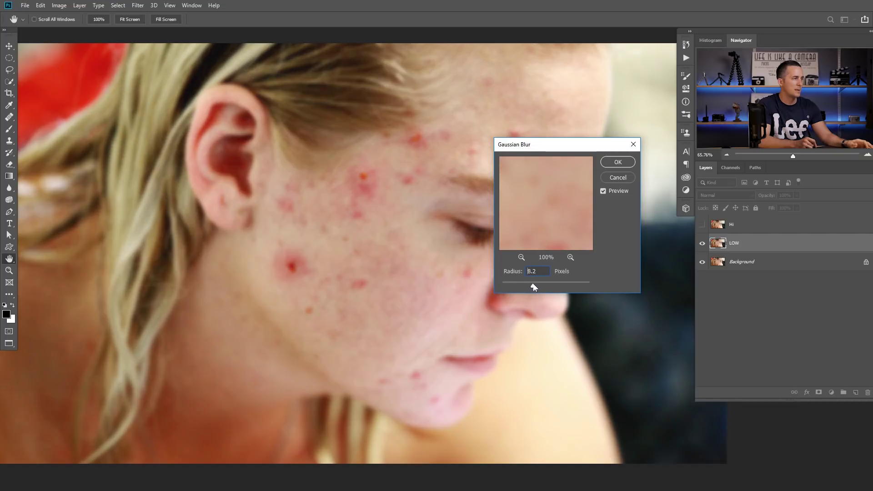
click(621, 161)
Show the Hi layer, apply the LOW layer to it with Subtract, scale 2 and offset 128, and set its blend mode to Linear Light.
click(702, 224)
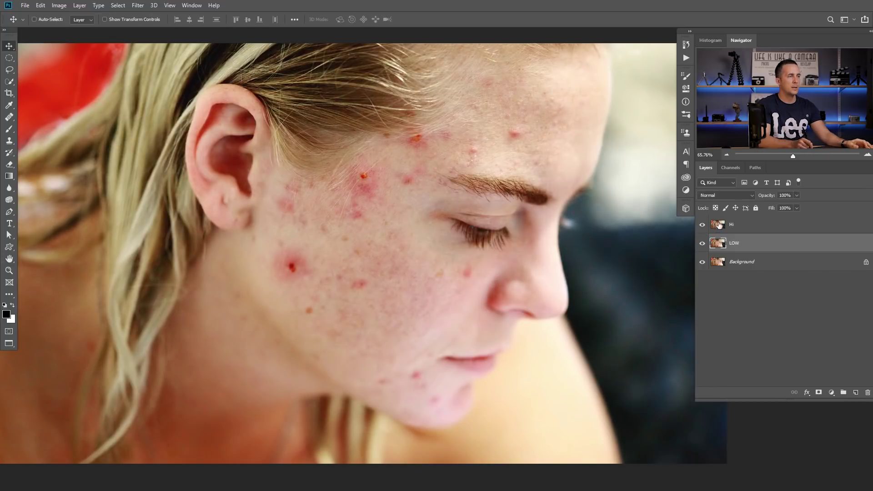
click(718, 224)
click(59, 6)
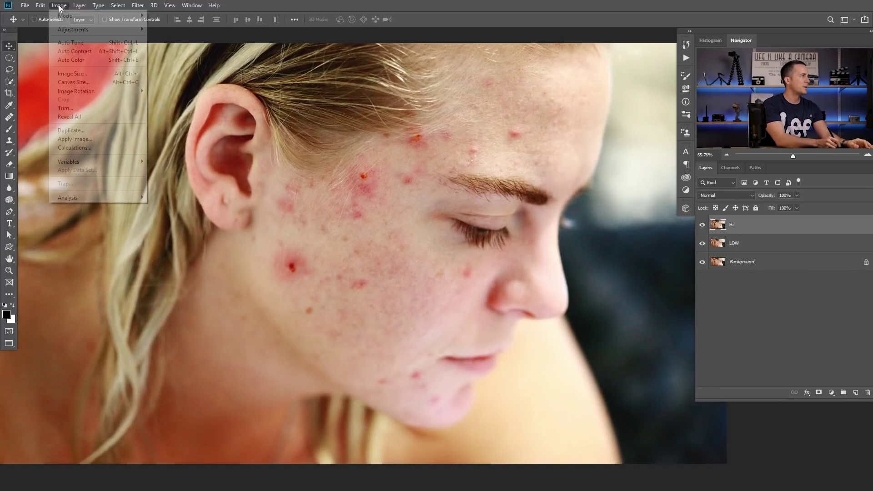
click(91, 139)
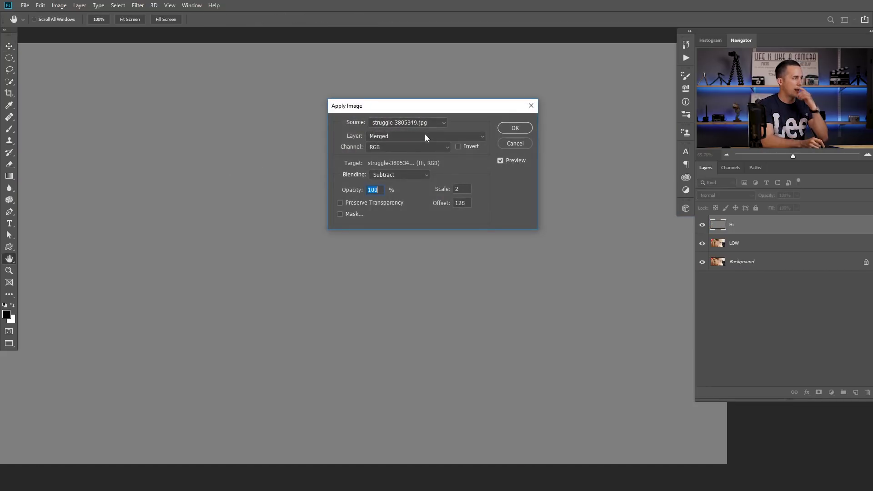
click(407, 136)
click(412, 166)
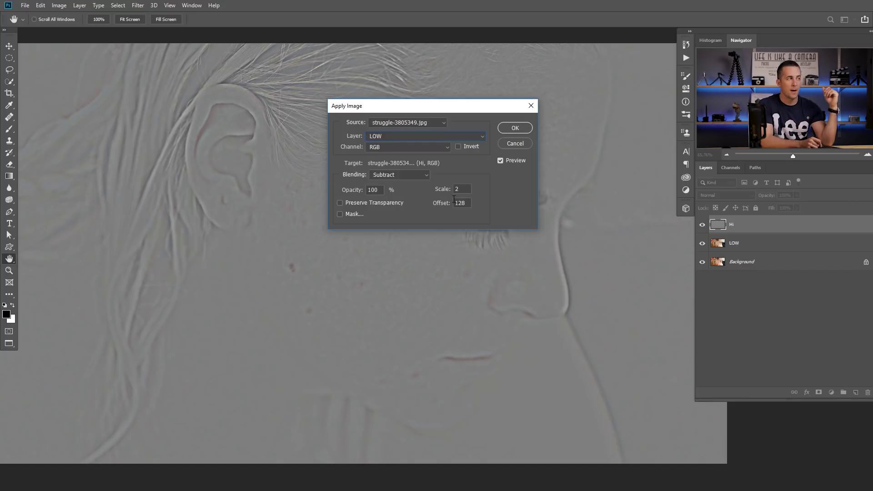
click(517, 127)
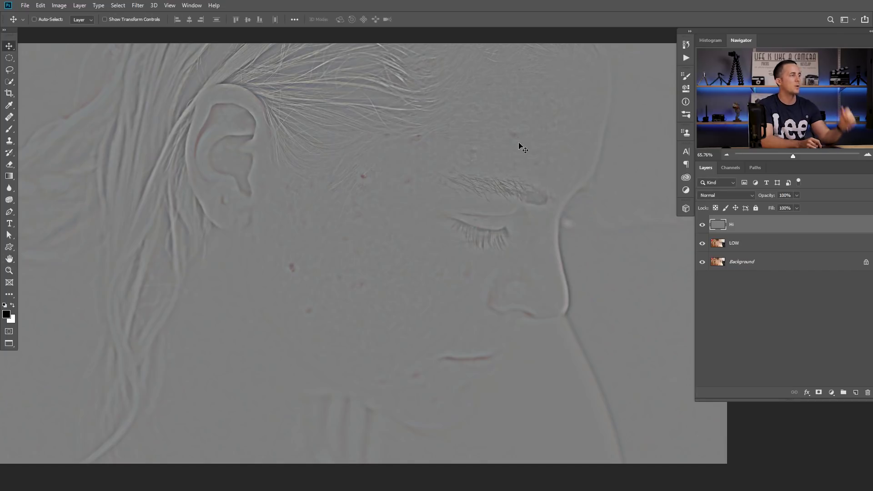
click(738, 196)
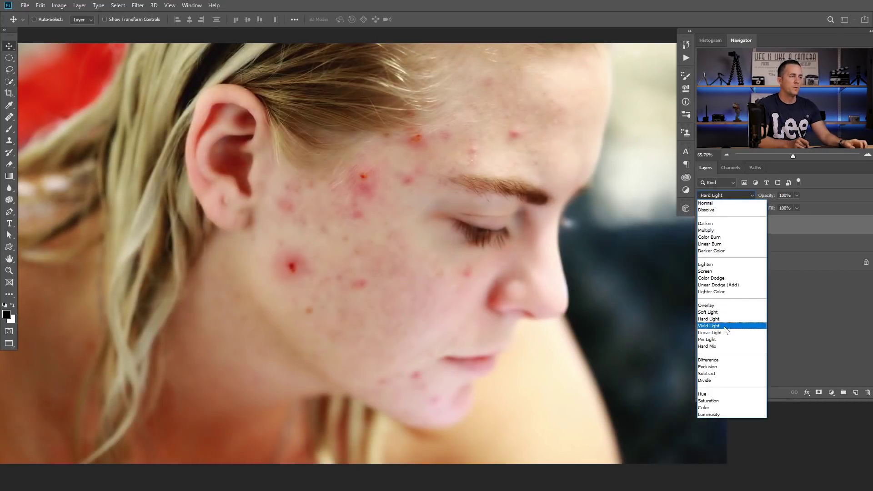
click(718, 334)
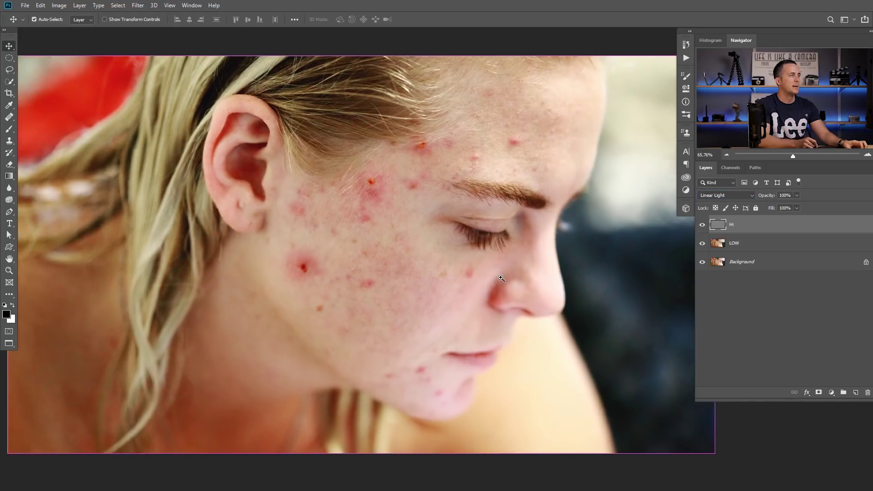
Examine the Hi texture layer and the LOW colour layer in isolation, and make all layers visible again.
click(703, 242)
click(701, 262)
drag(382, 244, 411, 251)
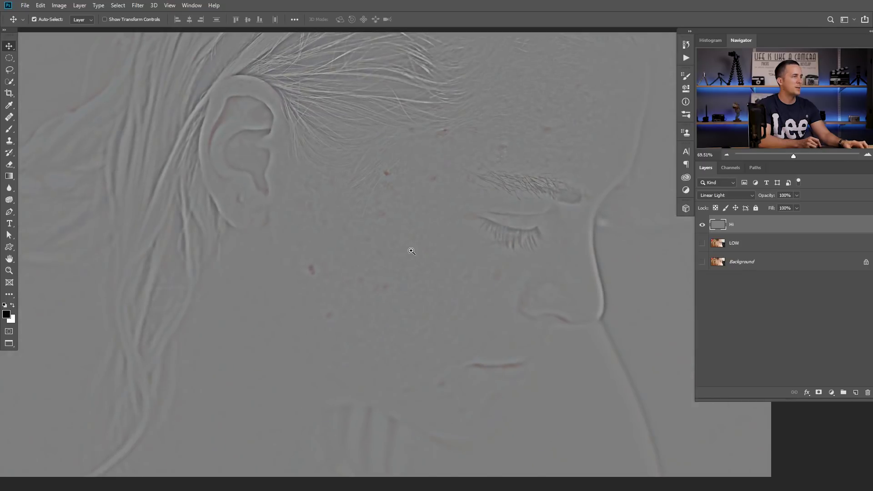
alt+click(702, 243)
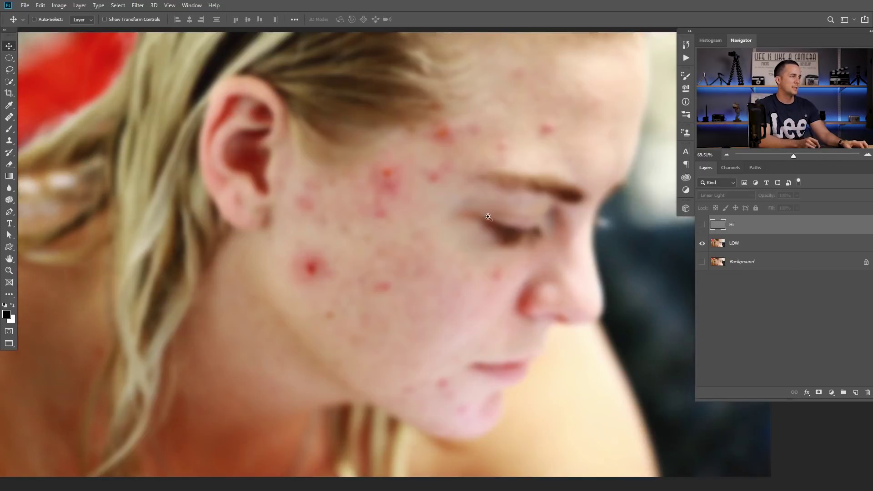
drag(487, 217, 428, 220)
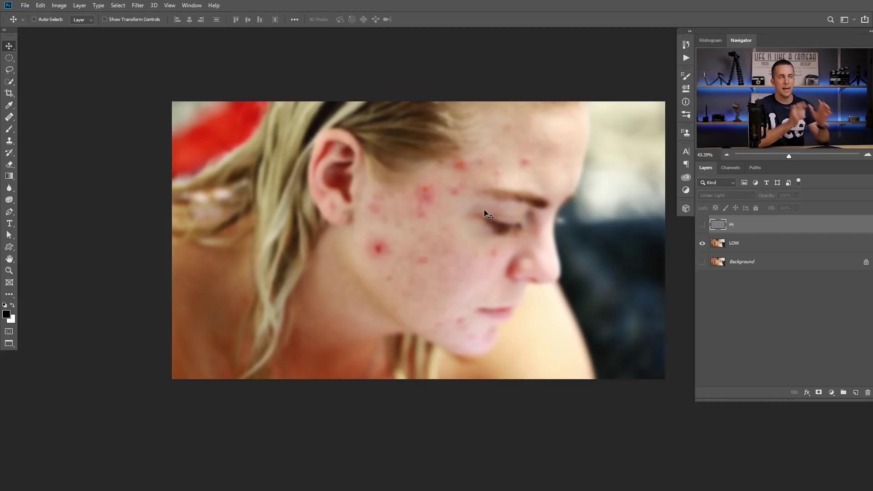
click(702, 225)
click(702, 261)
drag(545, 231, 601, 232)
drag(601, 231, 554, 240)
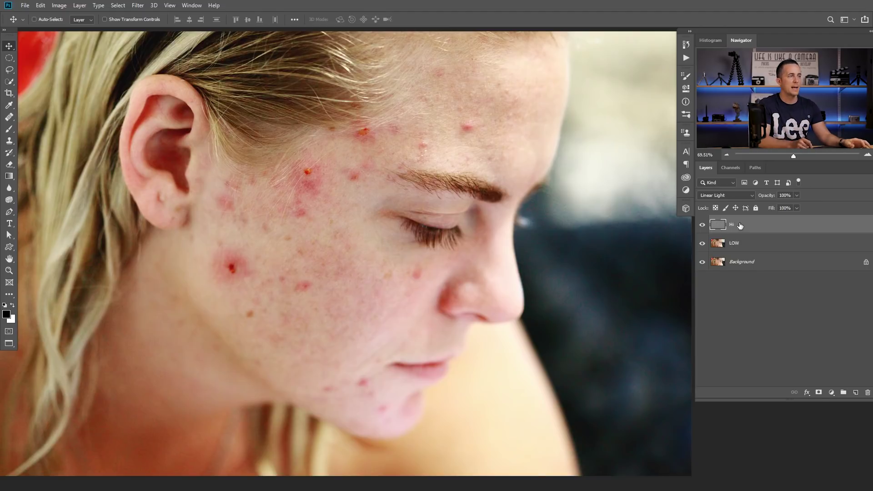
Set the Hi layer's blend mode to Normal and choose the Healing Brush tool for retouching its texture.
click(721, 195)
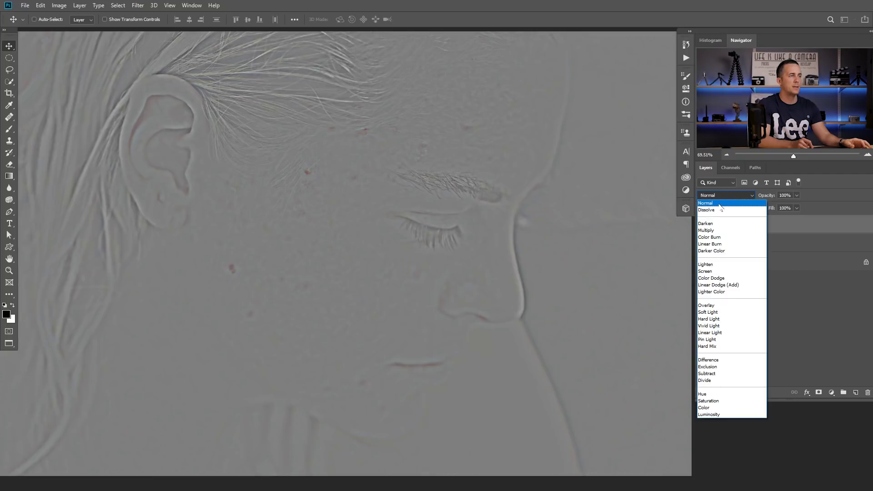
click(720, 204)
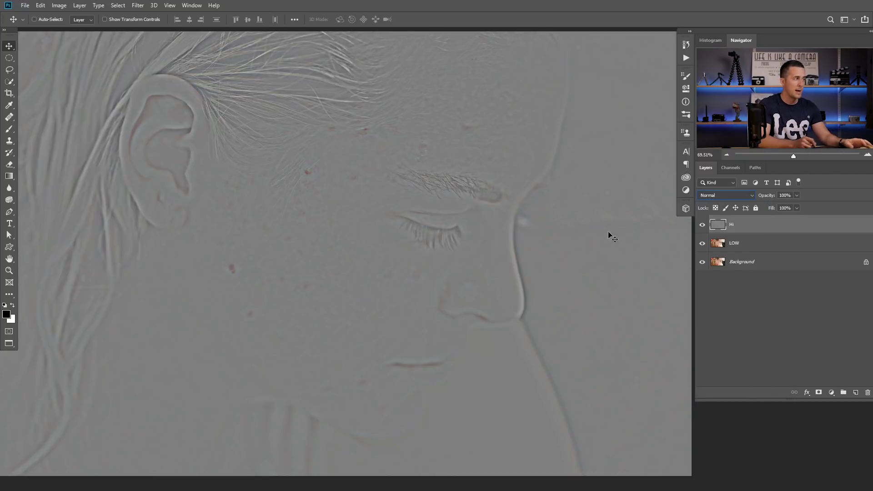
click(8, 118)
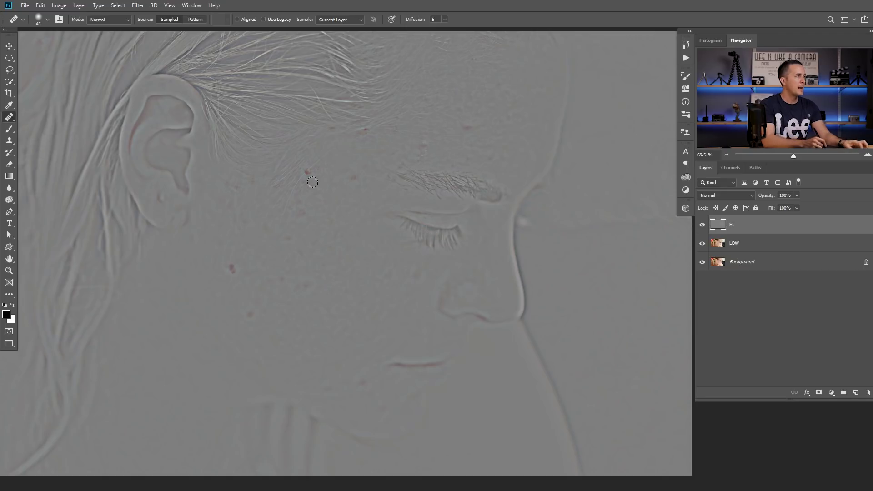
drag(304, 173, 316, 174)
drag(483, 123, 471, 156)
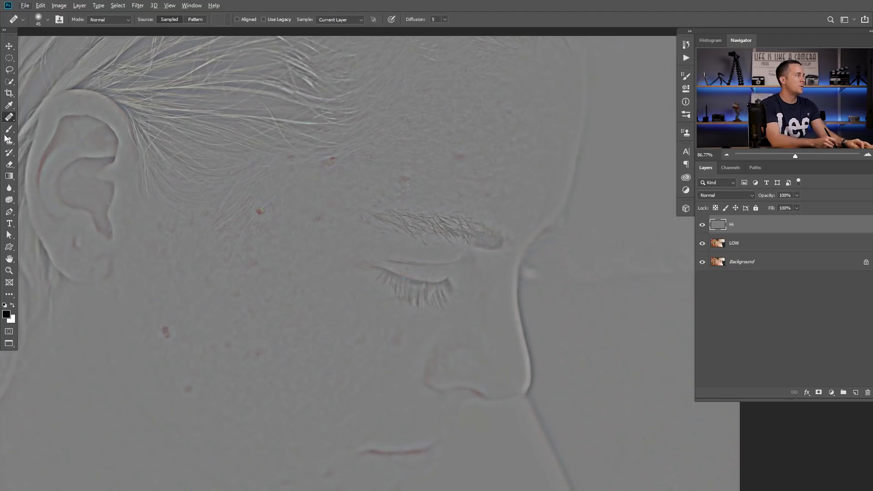
right_click(9, 118)
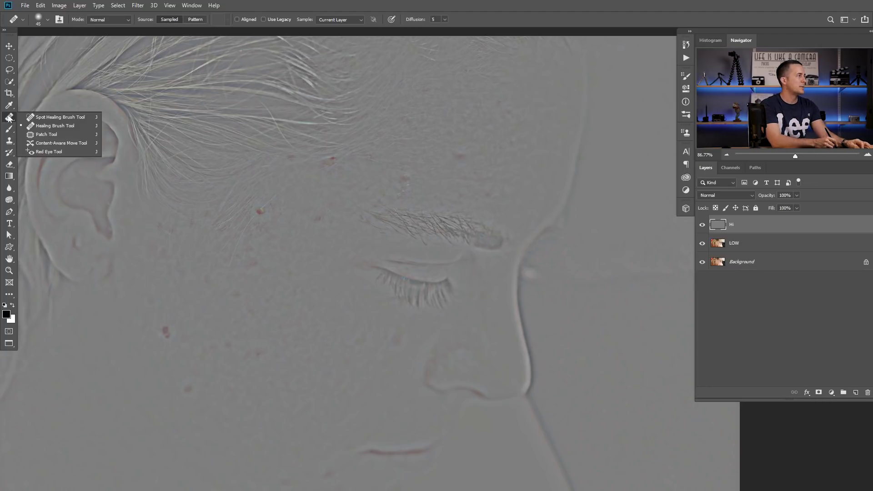
click(55, 127)
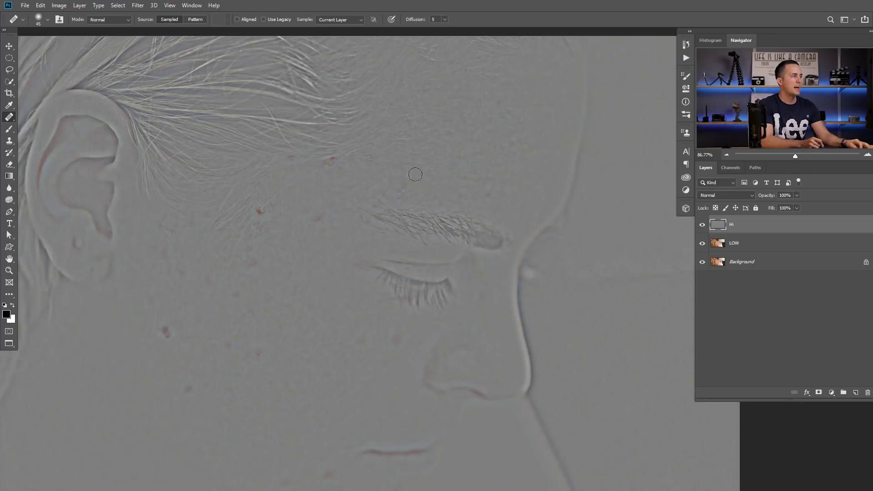
Heal the blemishes on the temple, forehead and upper cheek of the Hi layer, sampling clean skin texture nearby.
click(260, 211)
alt+click(270, 331)
click(317, 219)
alt+click(172, 313)
click(166, 332)
alt+click(255, 372)
click(257, 354)
alt+click(278, 165)
click(500, 189)
Heal the remaining blemishes on the lower cheek and chin of the Hi layer and check the whole face for leftover spots.
scroll(468, 234, down, 2)
alt+click(313, 287)
click(297, 237)
drag(327, 319, 292, 197)
click(280, 319)
click(338, 342)
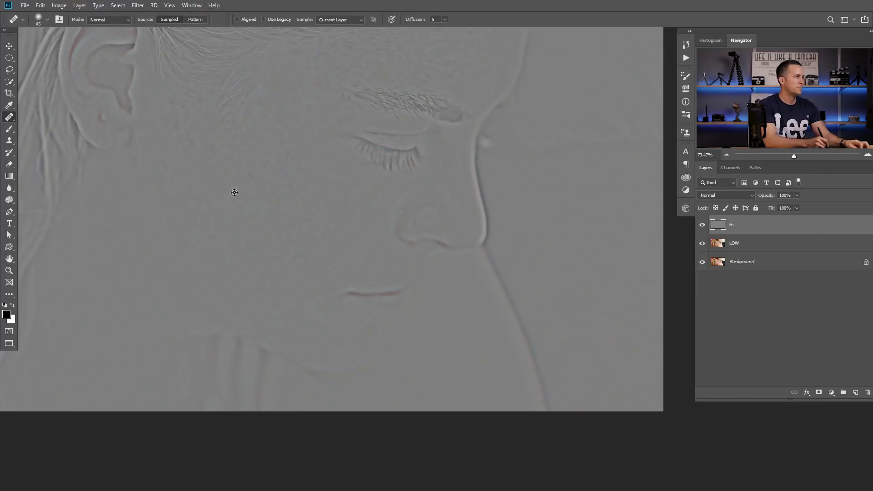
scroll(261, 177, down, 2)
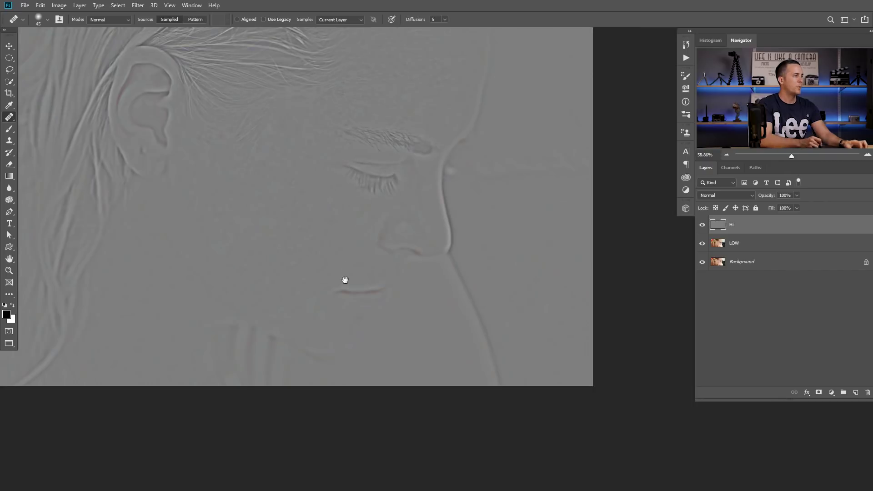
scroll(350, 260, down, 2)
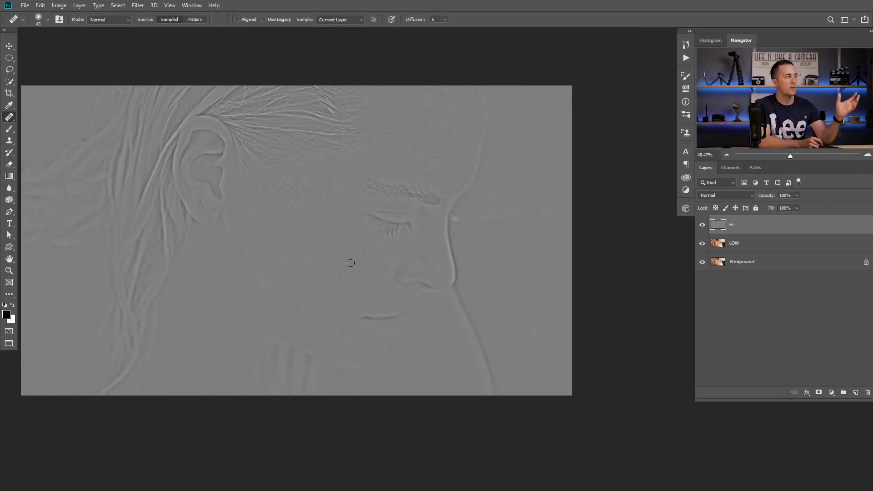
scroll(323, 240, up, 5)
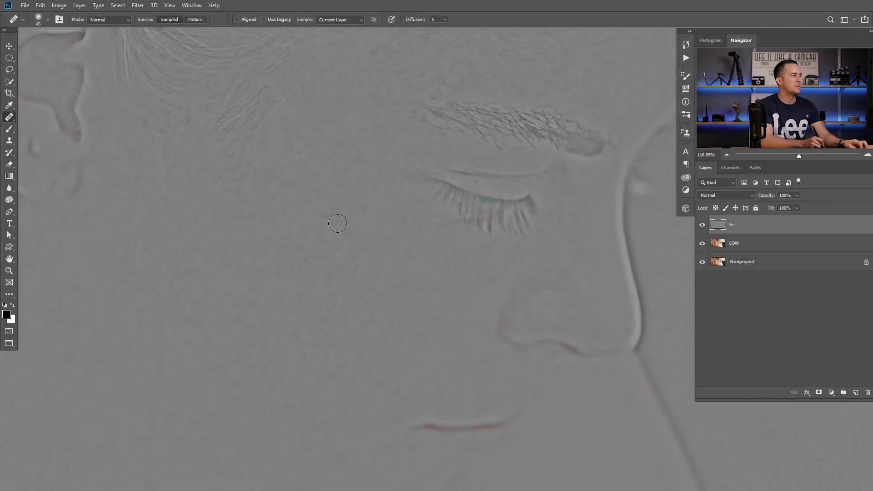
scroll(347, 235, down, 5)
mouse_move(389, 261)
mouse_down()
mouse_move(380, 241)
mouse_move(392, 249)
mouse_up()
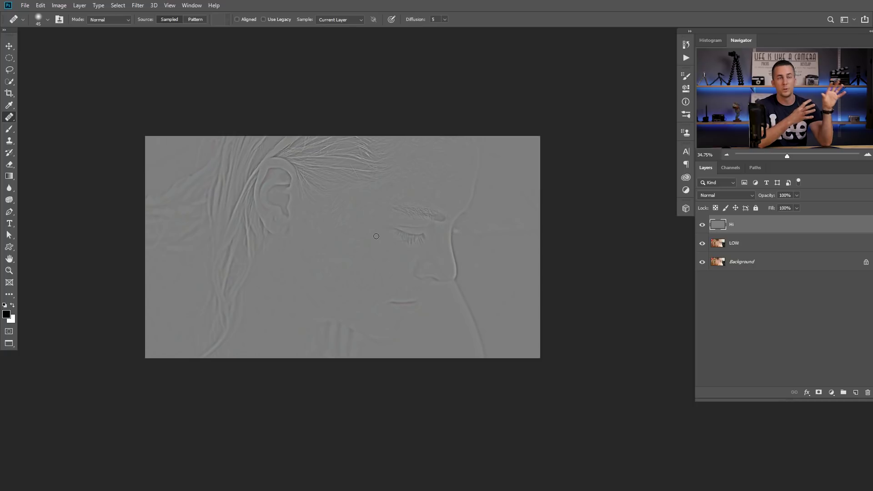
Set the Hi layer's blend mode to Linear Light and compare the image with the Hi and LOW layers hidden and shown.
click(734, 195)
click(727, 331)
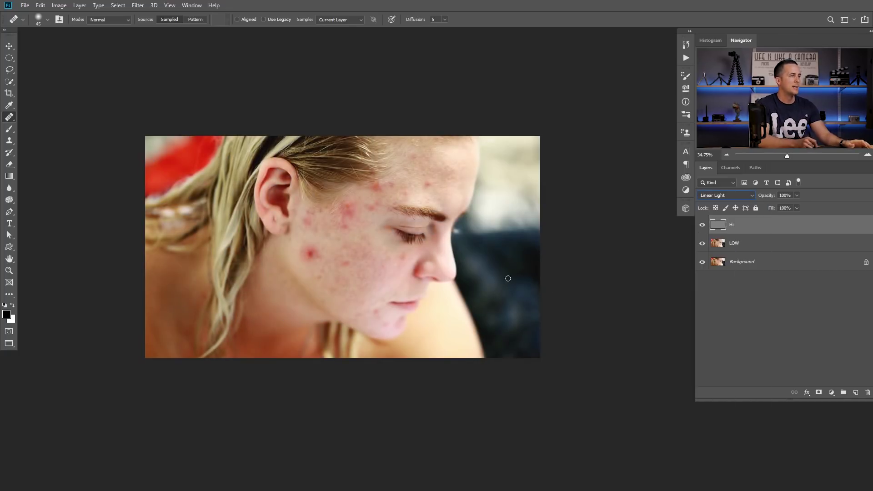
click(703, 225)
click(702, 225)
click(703, 243)
click(702, 243)
click(703, 225)
click(704, 225)
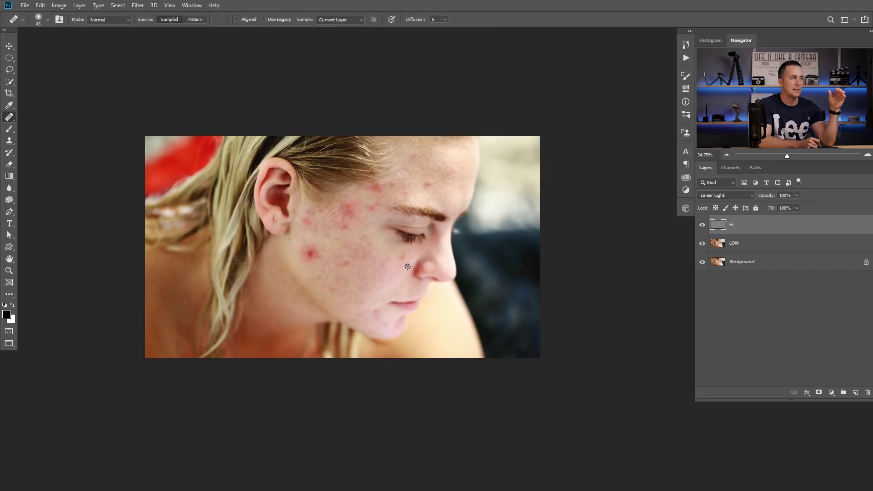
Hide the Hi layer and add a new empty layer named Color directly above the LOW layer.
click(781, 244)
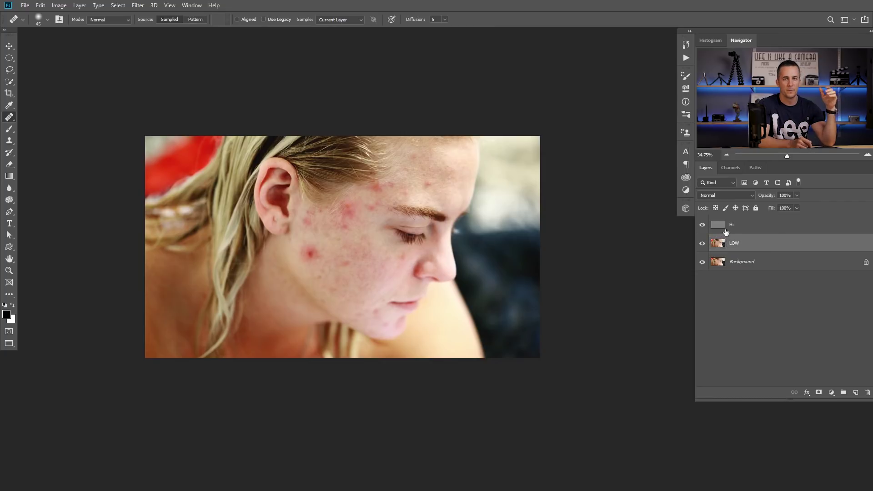
click(702, 225)
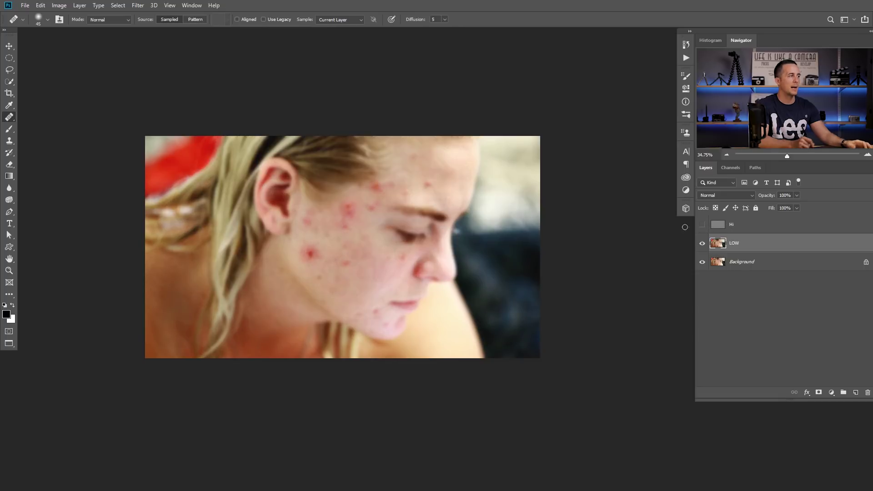
drag(322, 258, 355, 253)
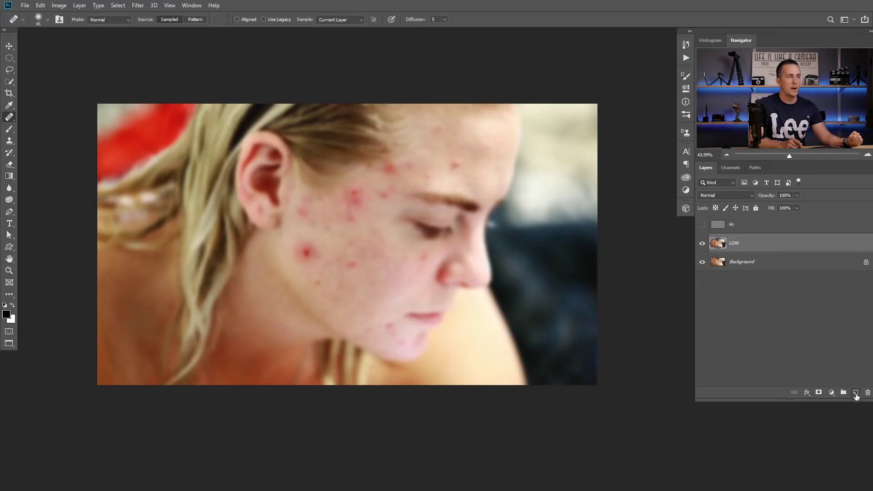
click(856, 392)
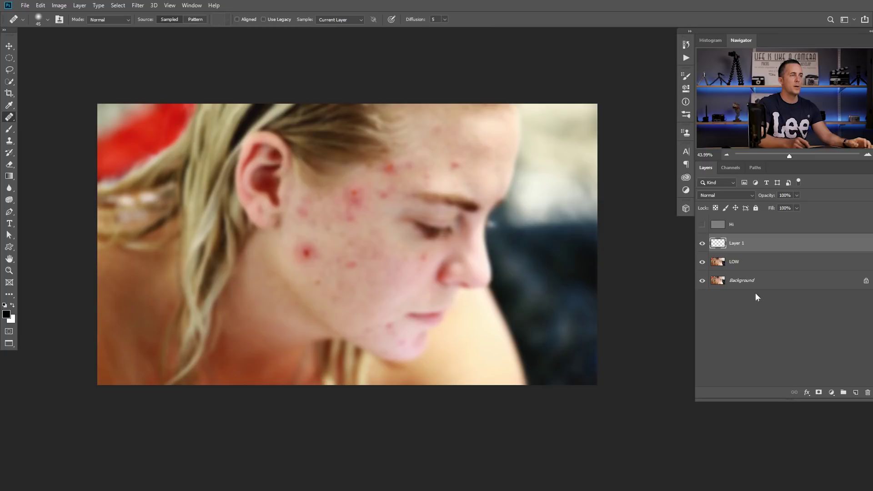
double_click(736, 244)
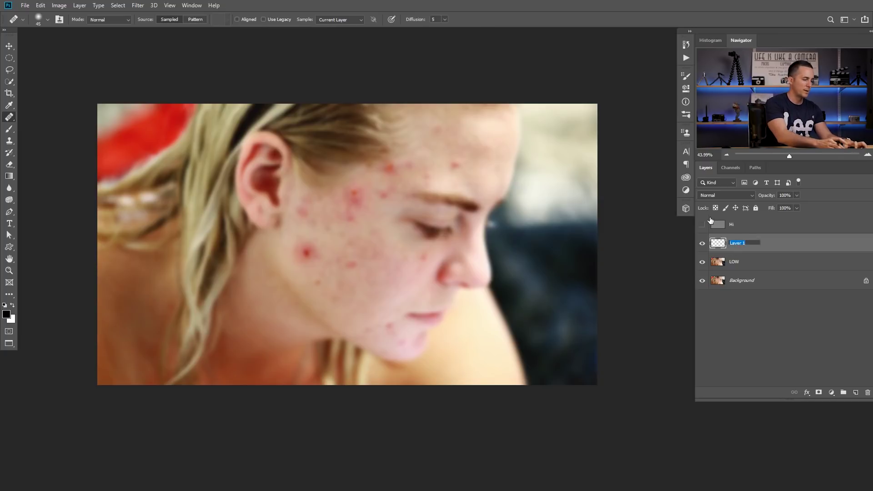
text(Color)
key(Return)
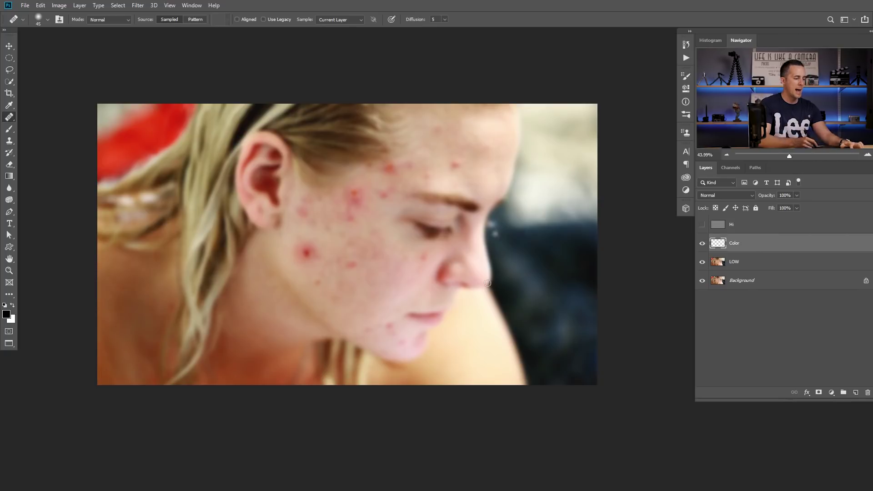
Paint over the large red spot beside the jaw on the Color layer with a 200 px, 10% opacity brush, using nearby sampled skin colour.
key(b)
key(bracketleft)
key(bracketleft)
key(bracketleft)
key(bracketleft)
key(bracketleft)
key(bracketleft)
key(bracketleft)
key(bracketleft)
key(bracketleft)
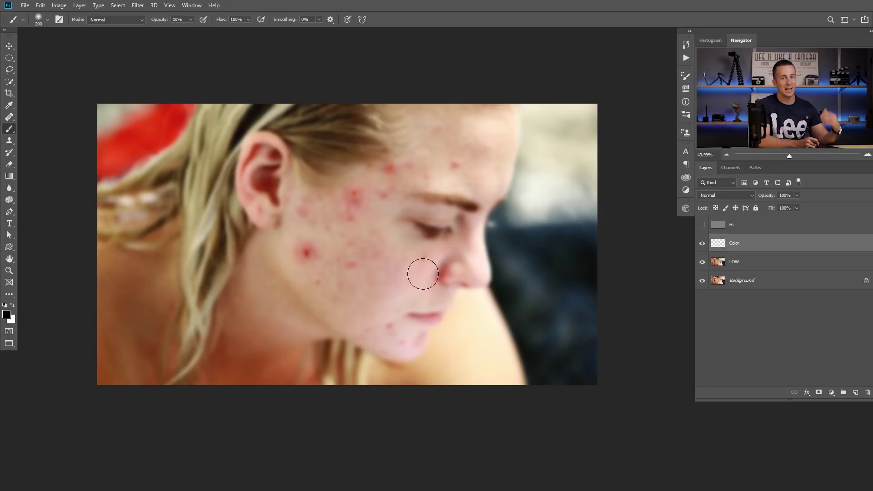
alt+click(292, 240)
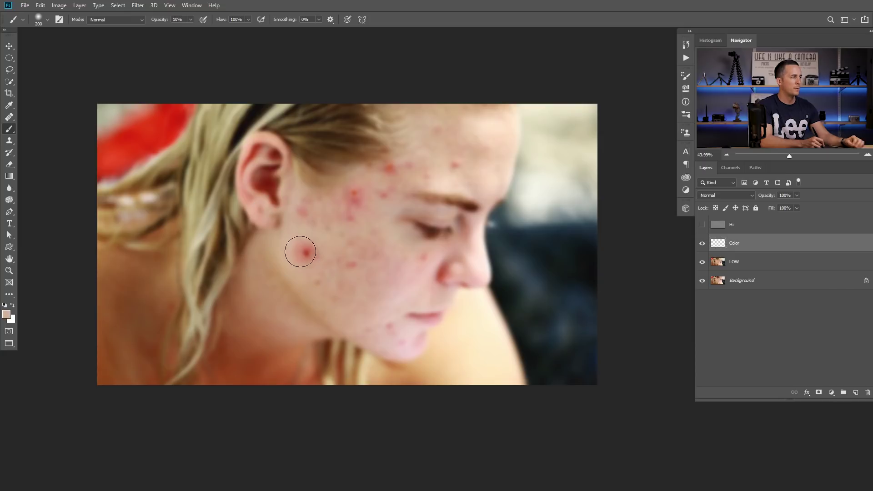
drag(308, 252, 310, 258)
Reduce the brush to 100 px and paint sampled skin colour from the outer cheek up to the redness beside the ear.
key([)
key([)
key(bracketleft)
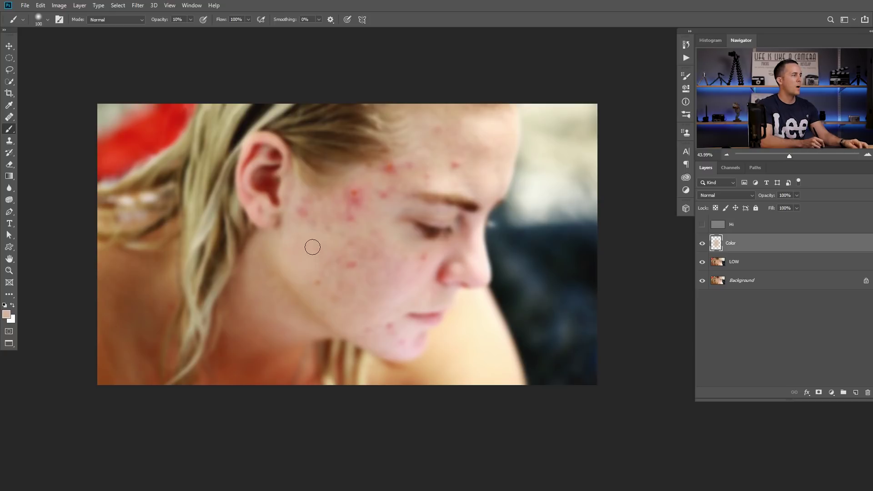
alt+click(303, 268)
mouse_move(320, 255)
mouse_down()
mouse_move(311, 254)
mouse_move(300, 222)
mouse_move(307, 198)
mouse_move(305, 222)
mouse_move(304, 205)
mouse_up()
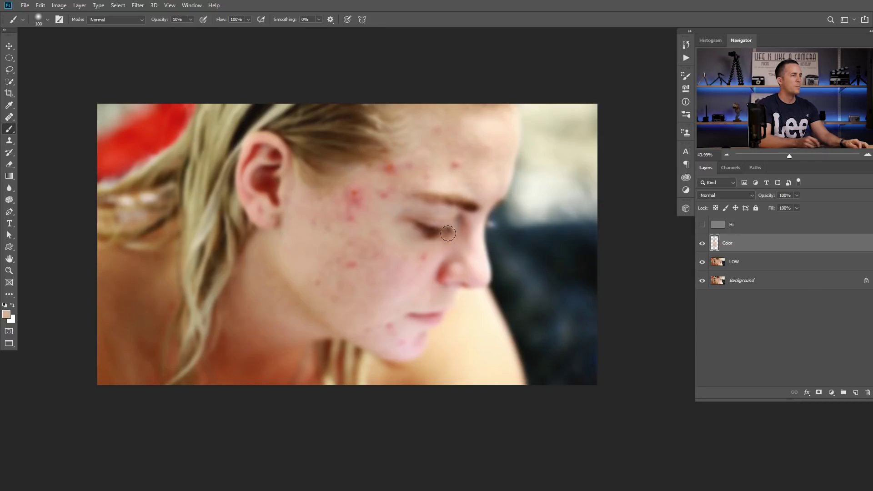
Show the Hi layer and compare the retouched face with the Color layer hidden and with the Background layer alone.
click(703, 225)
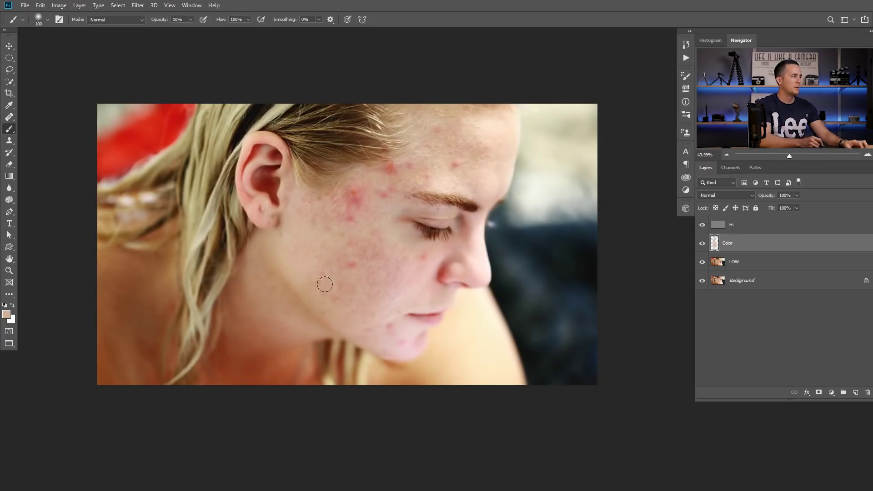
scroll(318, 268, up, 2)
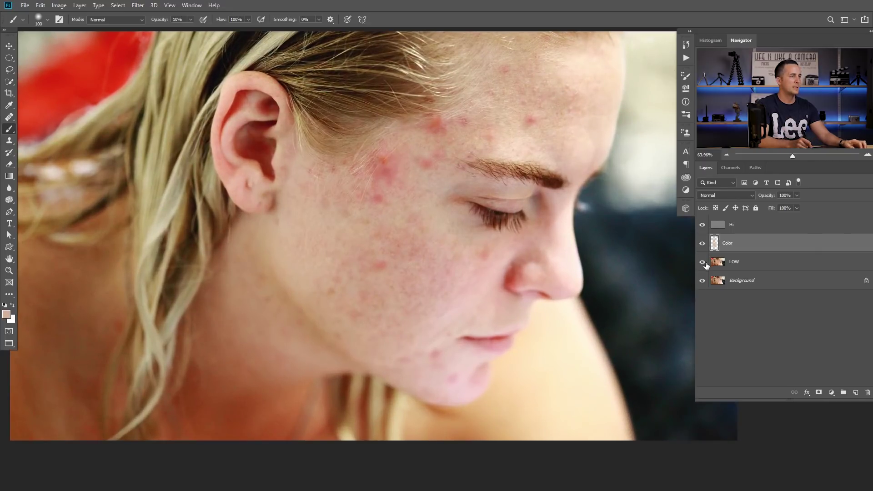
click(703, 245)
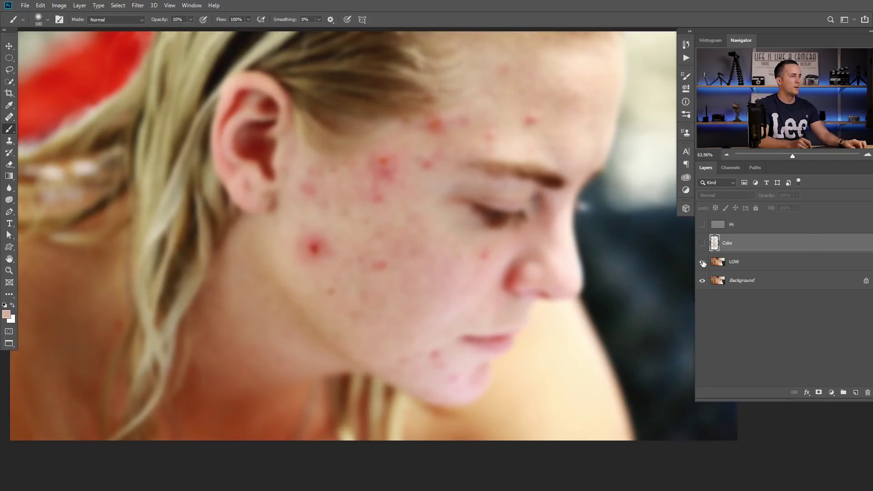
click(702, 225)
click(703, 244)
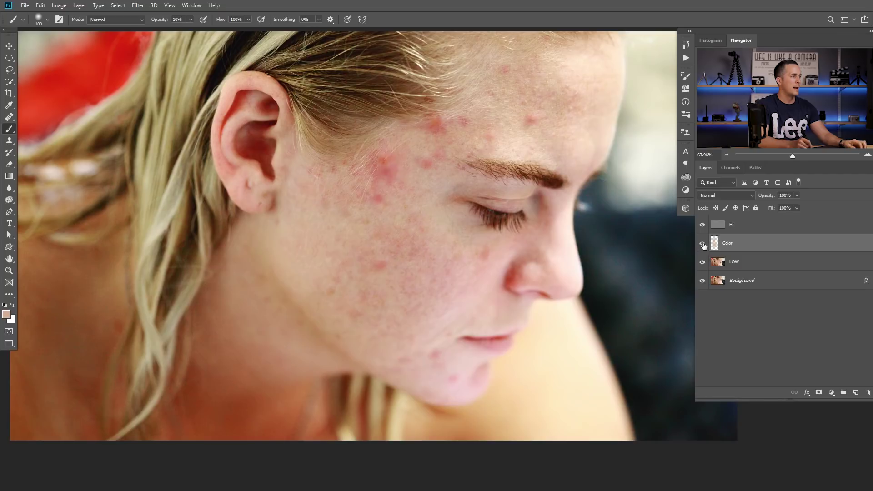
alt+click(702, 281)
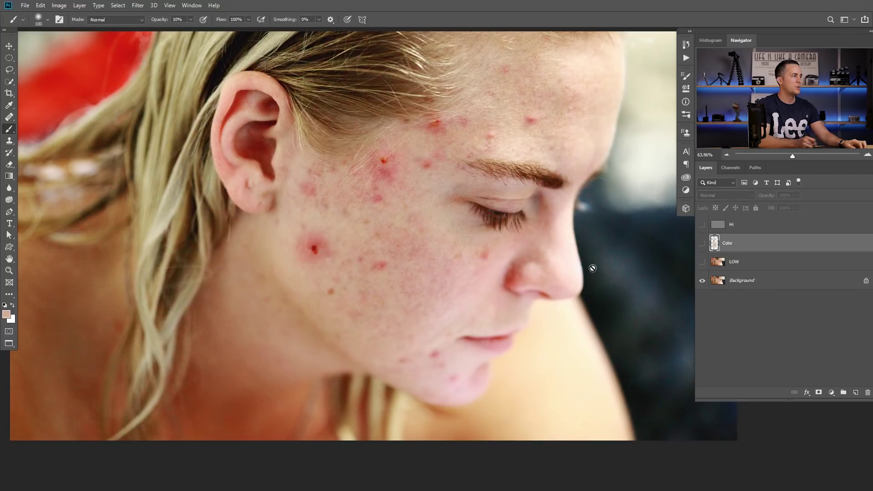
Show all the layers again, reduce the brush to 60 px and inspect the retouched cheek up close.
scroll(334, 248, up, 3)
key(bracketleft)
key(bracketleft)
key(bracketleft)
key(bracketleft)
drag(698, 228, 702, 263)
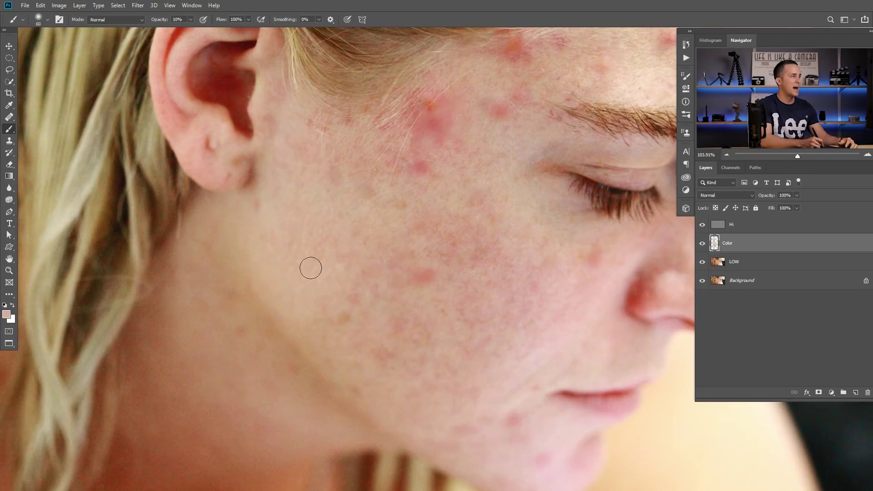
scroll(477, 247, down, 3)
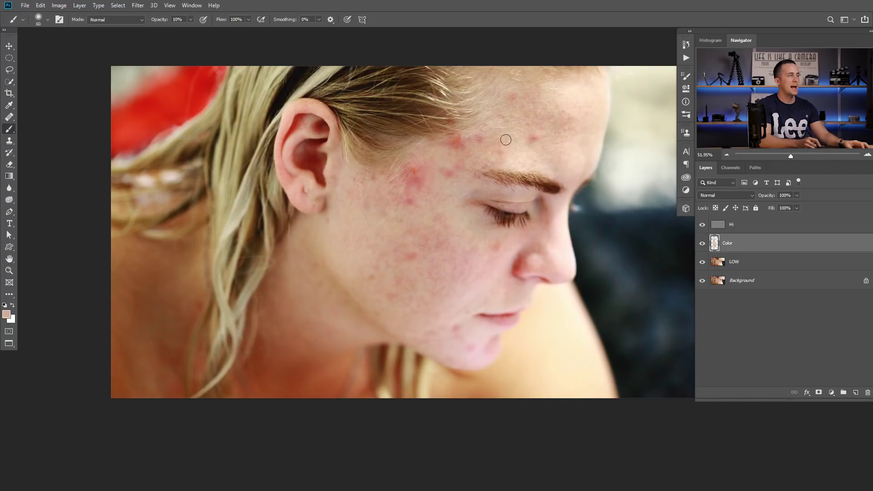
Hide the Hi layer, paint skin tone over the red spot above the eyebrow on the Color layer, and enlarge the brush to 100 px.
click(702, 225)
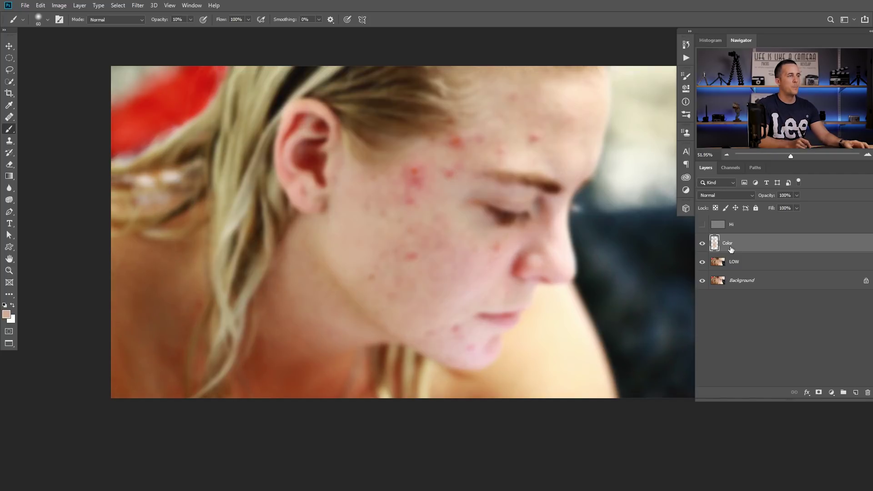
drag(505, 221, 449, 237)
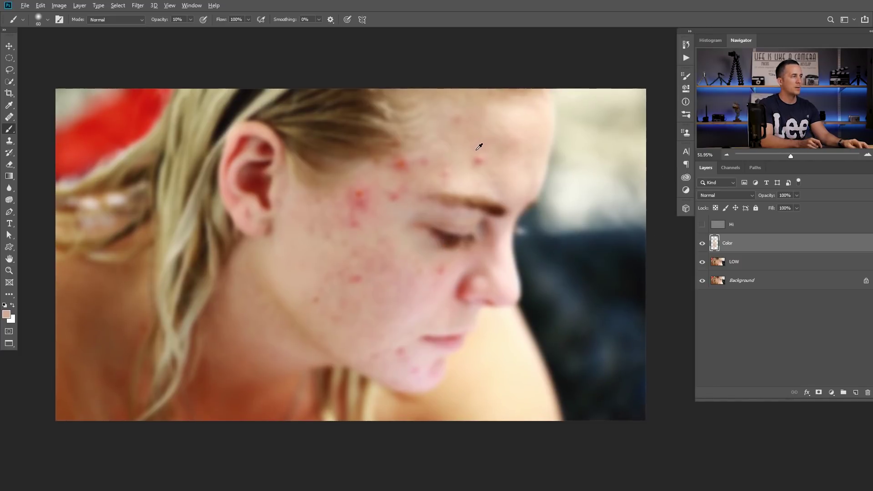
drag(480, 158, 469, 165)
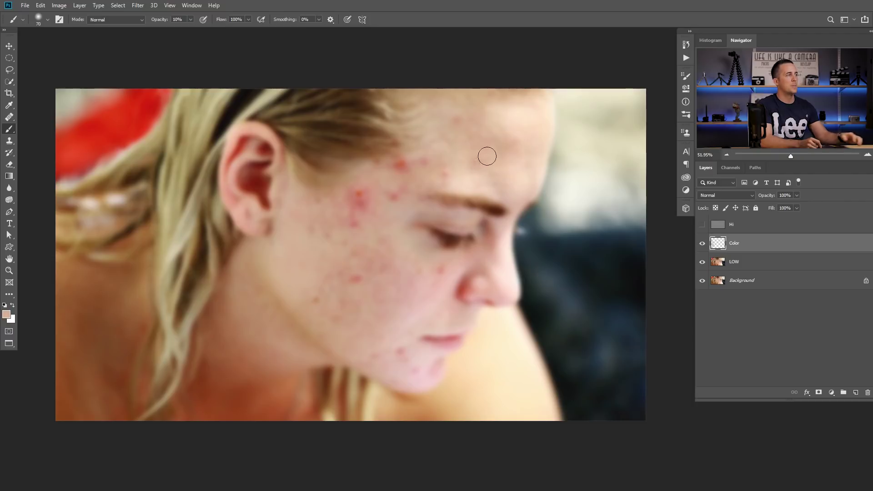
key(bracketright)
key(bracketright)
key(bracketright)
key(bracketright)
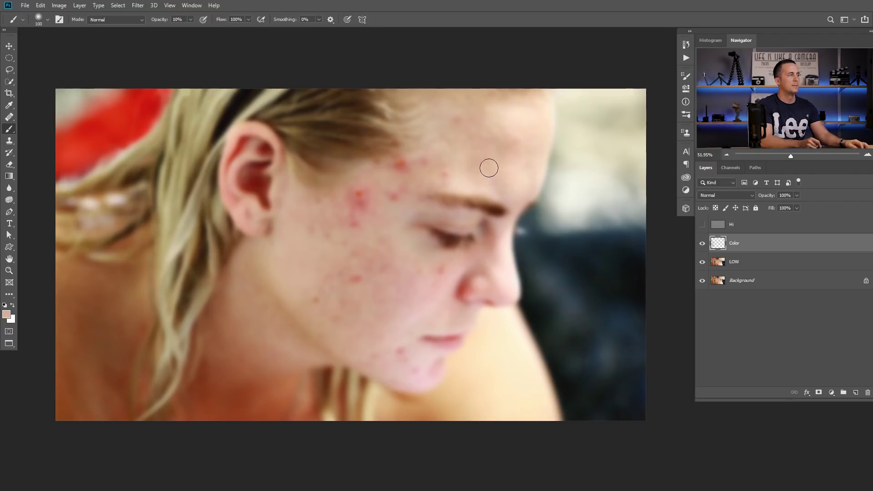
Sample the bright skin of the upper forehead and smooth the forehead colour with a 200 px brush.
alt+click(527, 119)
key(bracketright)
key(bracketright)
key(bracketright)
key(bracketright)
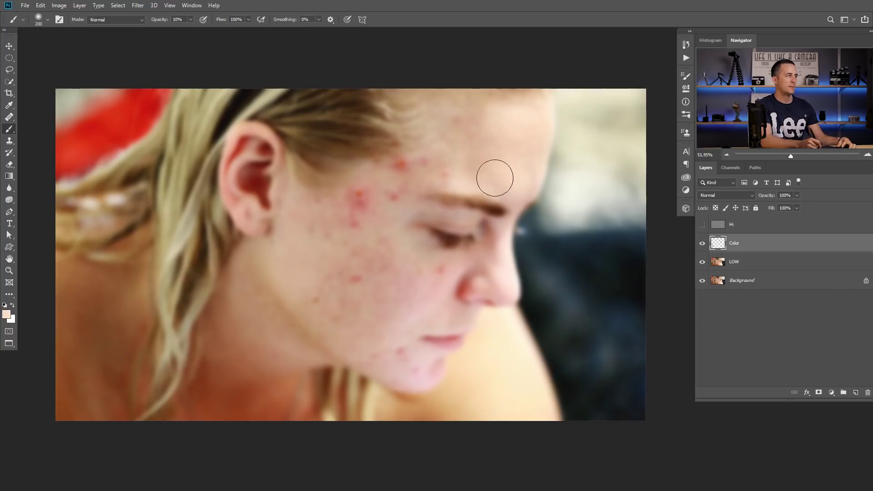
Even out the blotches near the hairline and outer forehead with locally sampled tones, reducing the brush to 125 and 100 px.
alt+click(458, 118)
key(bracketleft)
key(bracketleft)
key(bracketleft)
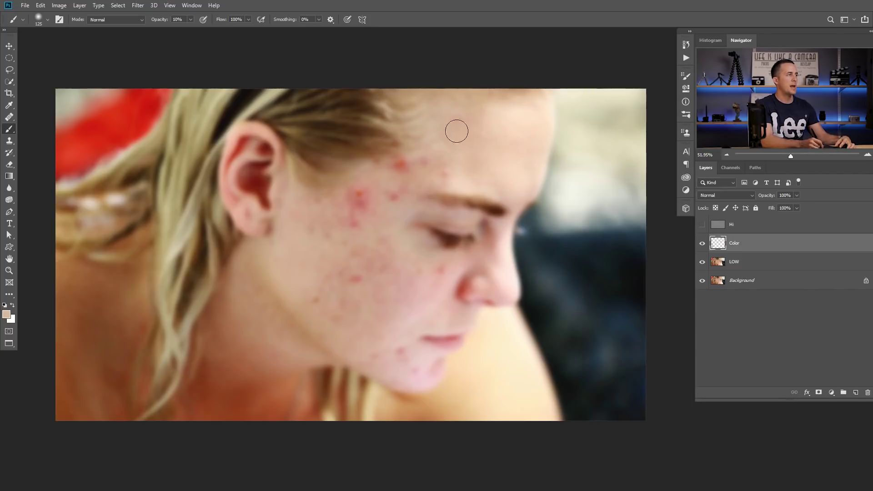
alt+click(448, 167)
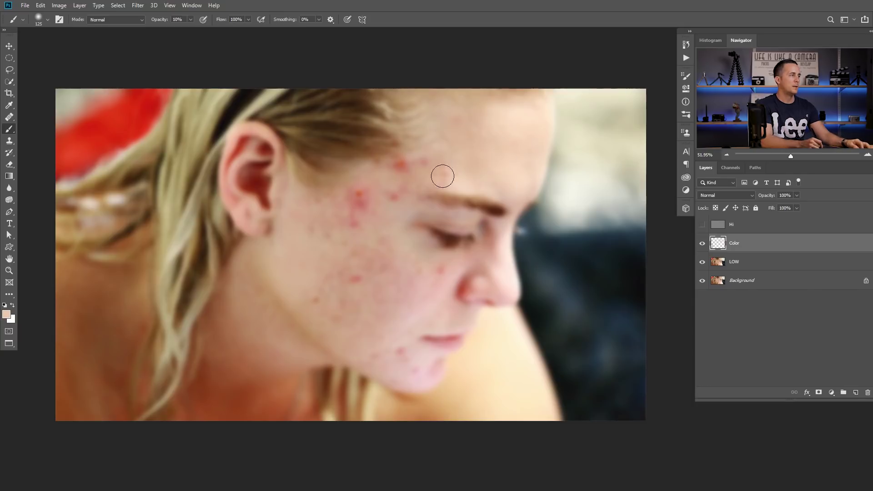
alt+click(430, 163)
key(bracketleft)
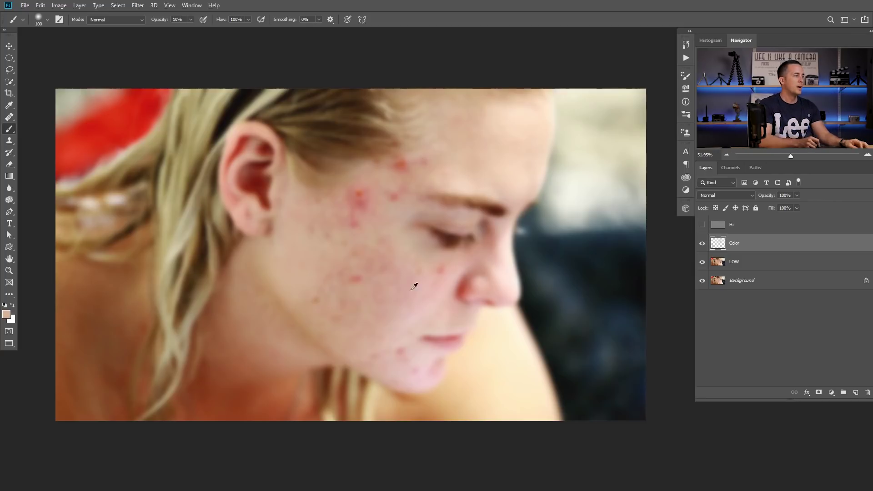
Sample clean skin on the outer cheek and paint over the red blemishes on the cheek and temple.
alt+click(313, 269)
mouse_move(361, 282)
mouse_down()
mouse_move(336, 280)
mouse_move(341, 269)
mouse_move(331, 276)
mouse_move(315, 264)
mouse_move(353, 288)
mouse_move(334, 269)
mouse_move(329, 287)
mouse_move(314, 280)
mouse_move(317, 315)
mouse_move(320, 294)
mouse_move(313, 307)
mouse_move(343, 316)
mouse_move(339, 327)
mouse_move(339, 298)
mouse_move(363, 308)
mouse_up()
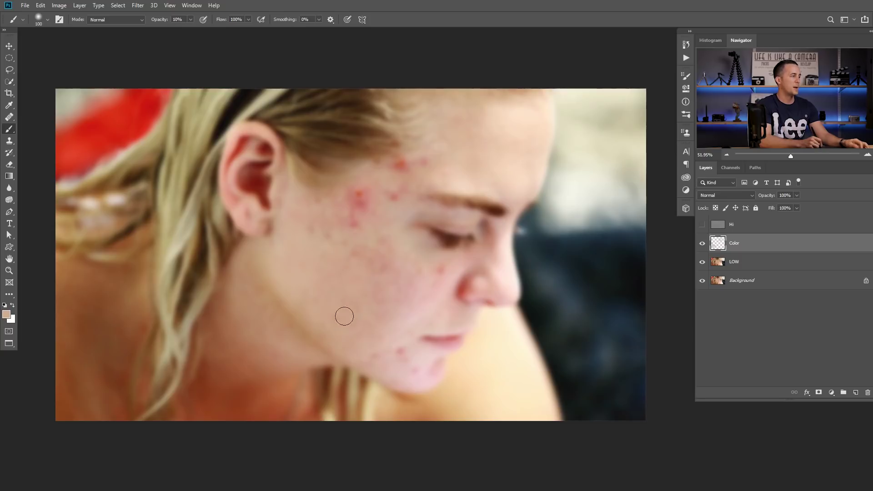
mouse_move(359, 195)
mouse_down()
mouse_move(354, 223)
mouse_move(330, 251)
mouse_up()
drag(394, 201, 407, 166)
Resample nearby skin tones and smooth the temple and the cheek beside the nose and mouth with a 150 px brush.
alt+click(400, 178)
key(bracketright)
key(bracketright)
alt+click(344, 220)
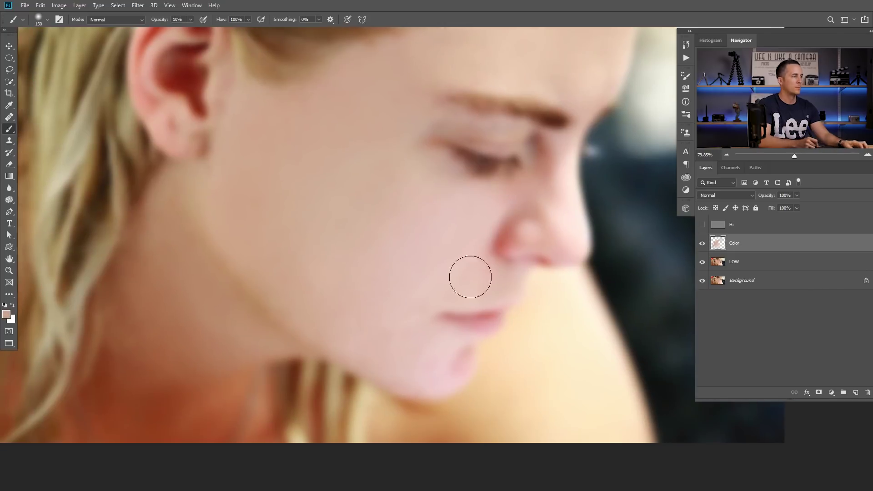
drag(454, 239, 441, 250)
drag(457, 238, 429, 269)
drag(449, 257, 469, 257)
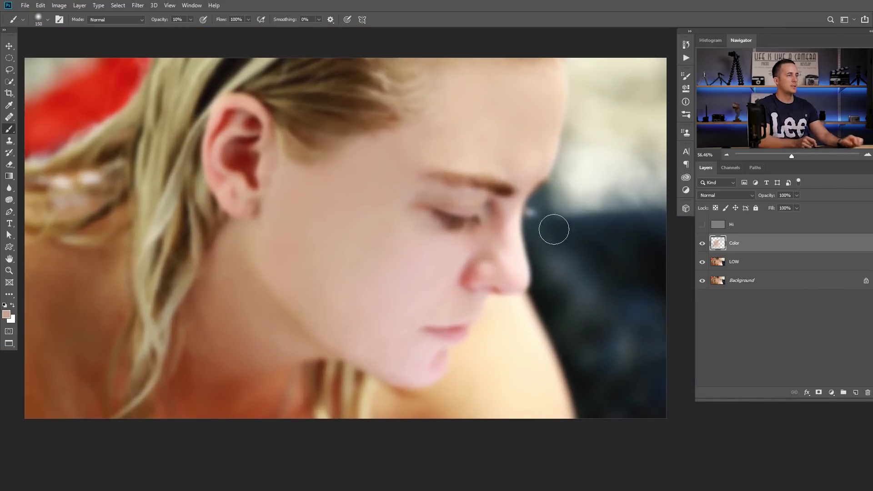
View the Color layer on its own to examine the painted skin tones, and bring the other layers back.
alt+click(702, 244)
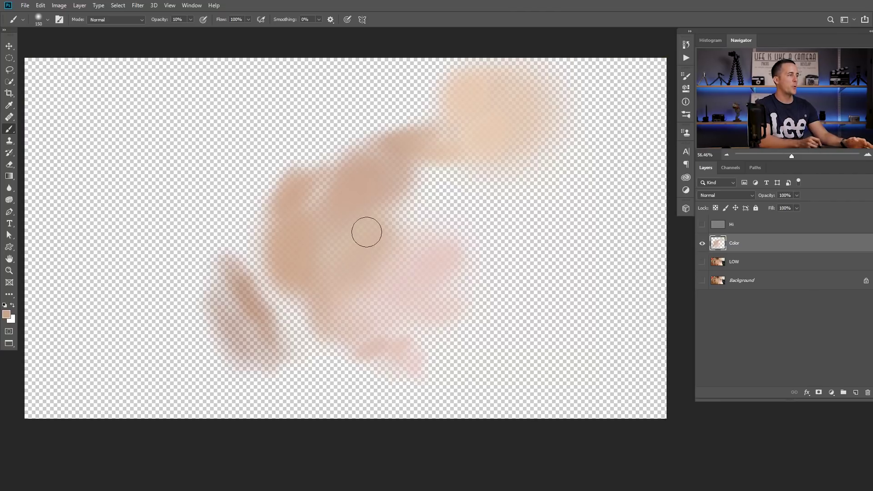
alt+click(703, 244)
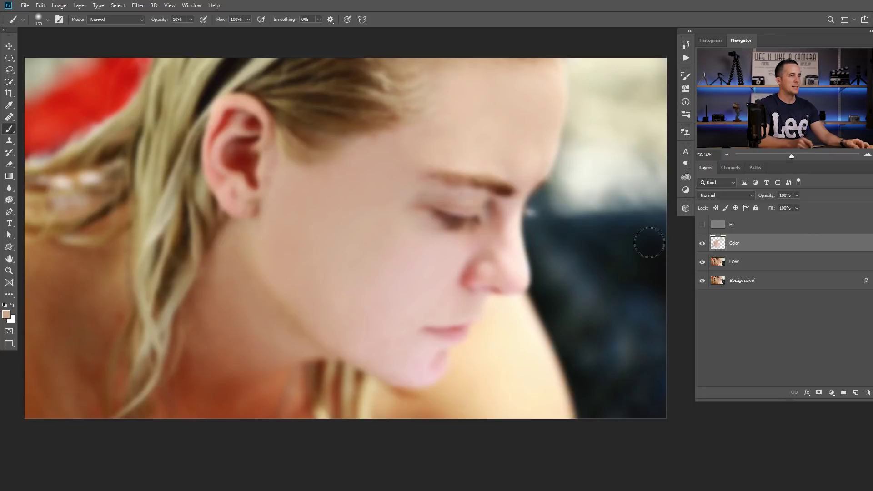
alt+click(701, 243)
scroll(353, 234, up, 3)
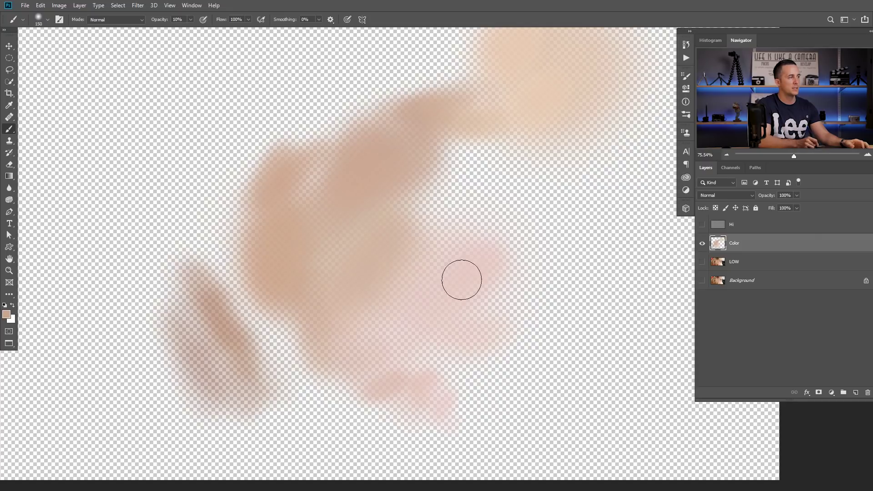
alt+click(702, 244)
Compare the blurred face before and after the colour painting by hiding and showing the Color layer.
drag(399, 285, 352, 224)
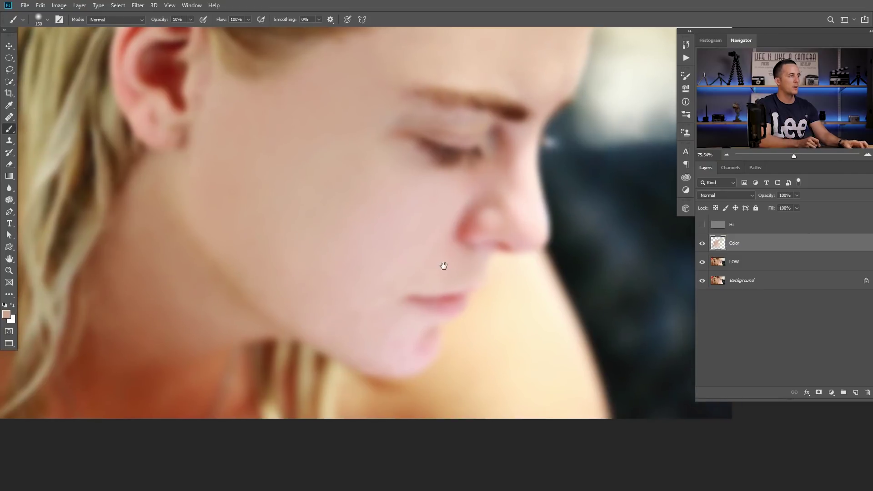
scroll(443, 266, down, 4)
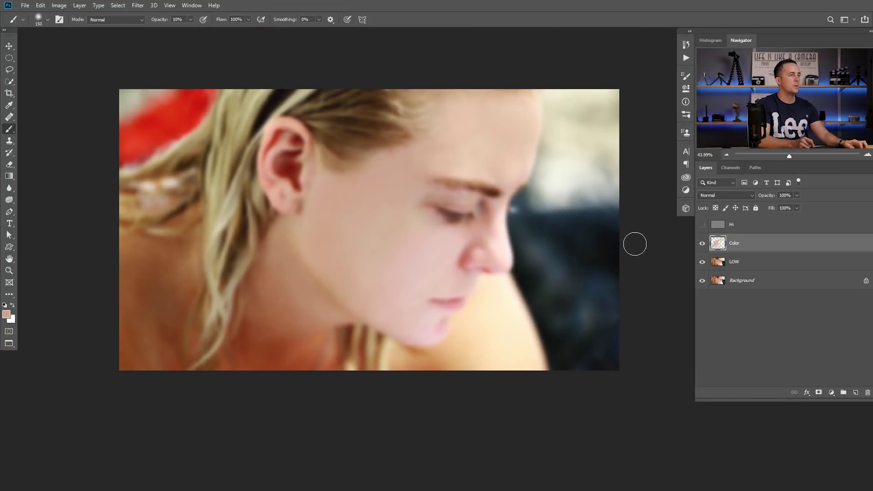
click(702, 244)
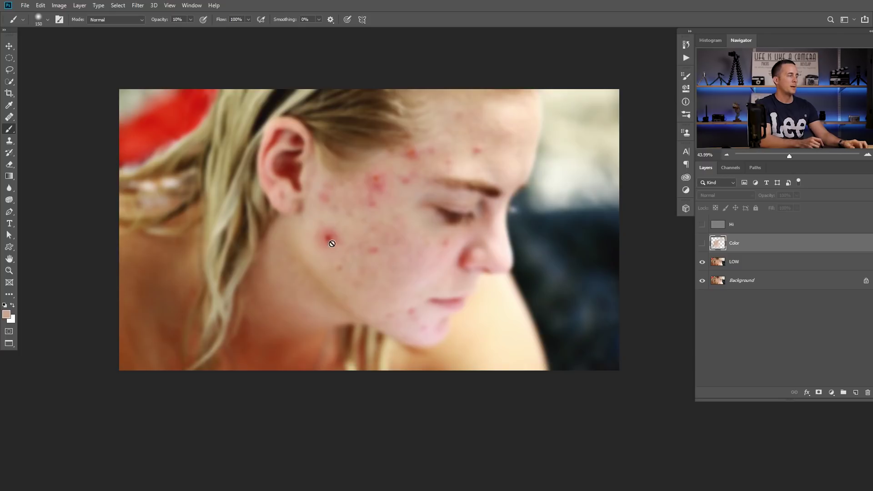
click(702, 244)
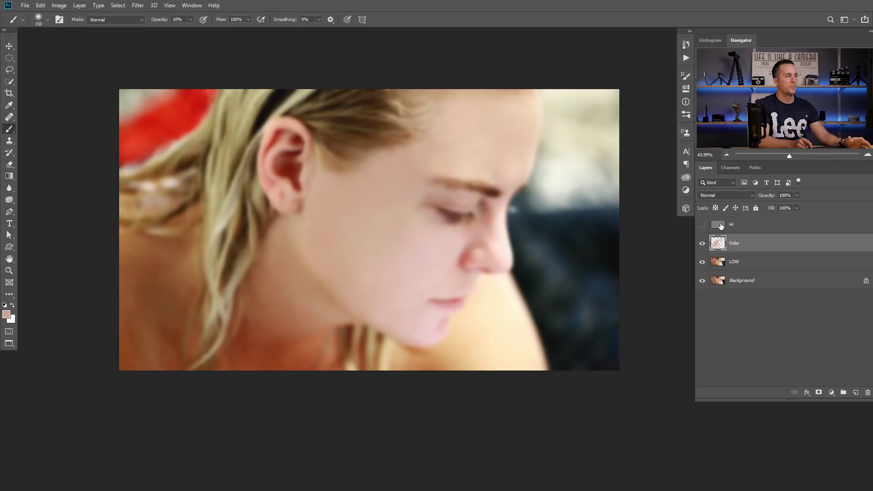
Show the Hi layer again and compare the retouched face with the original by isolating the Background layer.
click(703, 225)
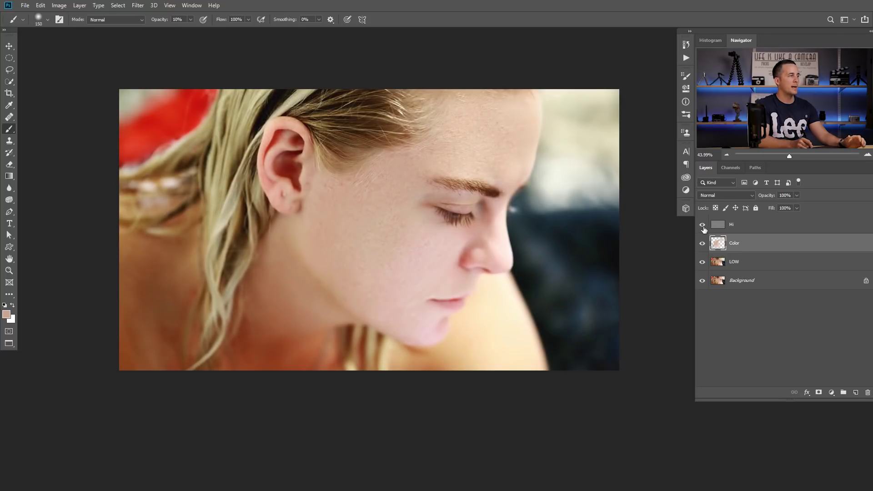
alt+click(702, 282)
alt+click(703, 283)
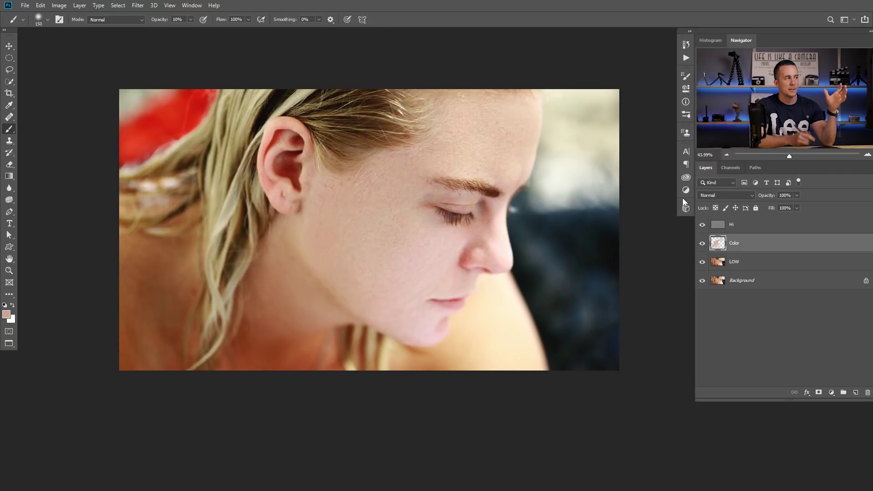
alt+click(702, 282)
alt+click(702, 281)
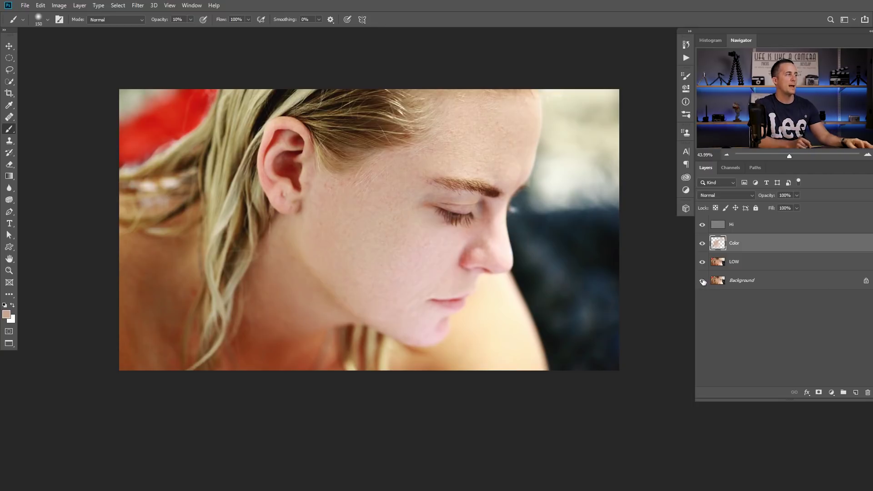
Add a Color Balance adjustment layer above the Hi layer and warm its tones, with the midtones' Yellow–Blue value at -15.
scroll(460, 276, down, 1)
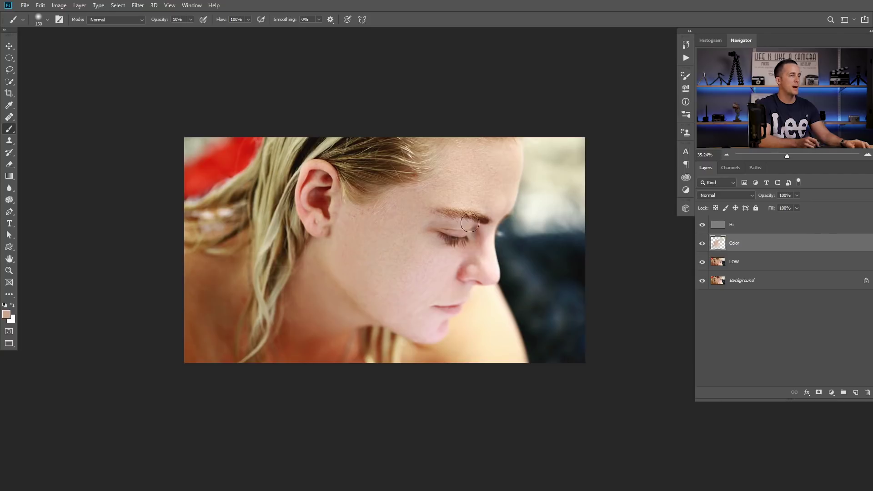
click(727, 230)
click(831, 391)
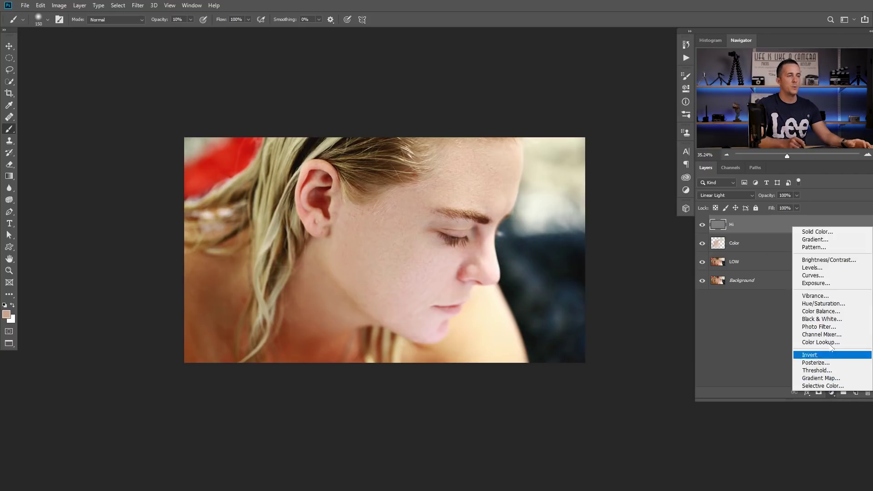
click(824, 312)
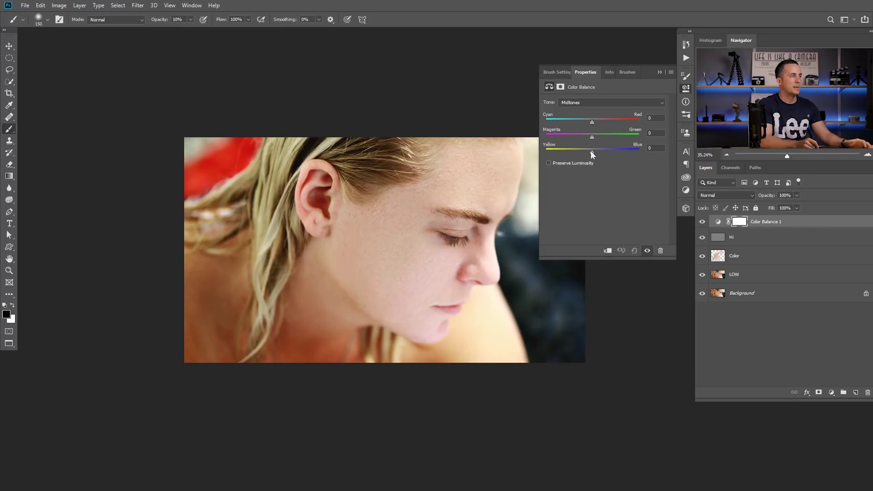
click(587, 103)
click(585, 126)
drag(595, 121, 602, 120)
click(599, 103)
click(594, 118)
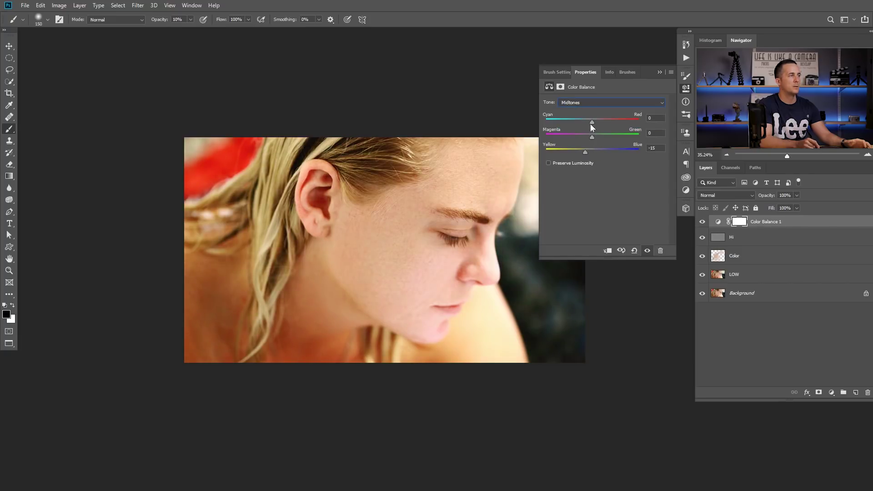
click(598, 102)
click(593, 110)
click(658, 73)
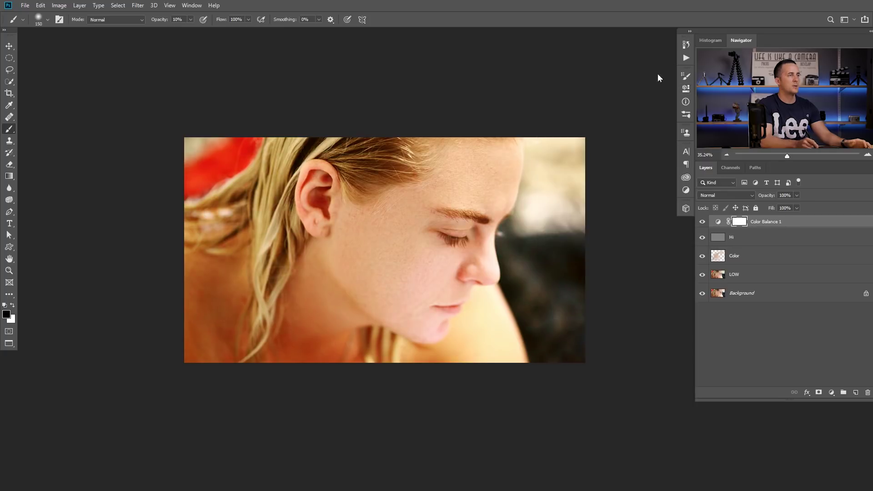
Invert the Color Balance mask to black and set up a white Soft Round brush at 300 px with 0% hardness.
key(ctrl+i)
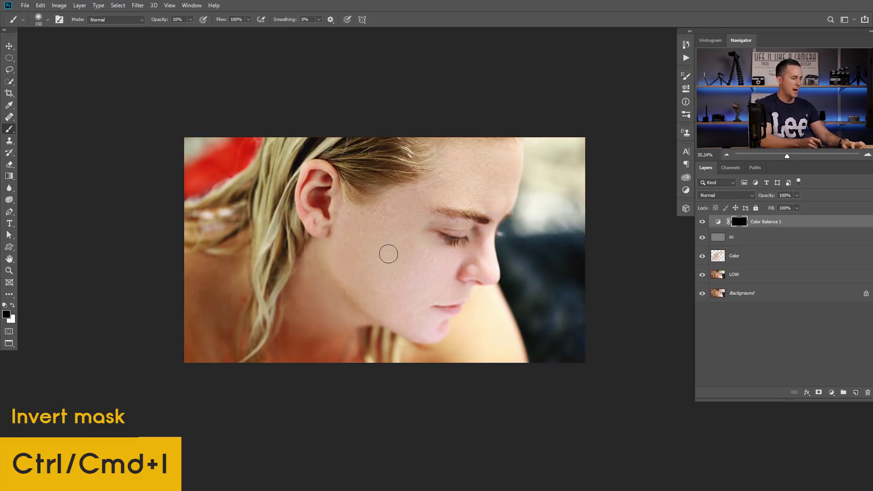
key(bracketright)
key(bracketright)
key(bracketright)
key(bracketright)
key(bracketright)
key(bracketright)
key(bracketright)
key(bracketright)
key(x)
key(bracketleft)
key(bracketleft)
key(bracketleft)
key(bracketleft)
right_click(377, 244)
click(427, 186)
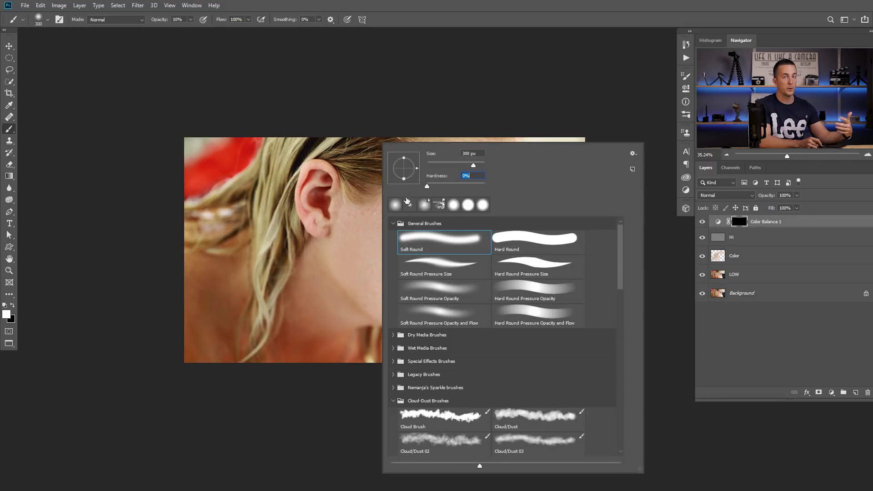
Paint the warmer tones into the Color Balance mask over the cheek, forehead, nose and chin at 10% opacity.
drag(368, 237, 357, 286)
mouse_move(385, 210)
mouse_down()
mouse_move(401, 297)
mouse_move(421, 269)
mouse_move(420, 299)
mouse_move(438, 270)
mouse_move(418, 323)
mouse_move(434, 286)
mouse_move(450, 279)
mouse_move(418, 292)
mouse_move(446, 180)
mouse_move(493, 144)
mouse_move(503, 164)
mouse_move(487, 209)
mouse_up()
key(bracketleft)
key(bracketleft)
mouse_move(495, 248)
mouse_down()
mouse_move(485, 246)
mouse_move(489, 262)
mouse_move(458, 272)
mouse_move(429, 335)
mouse_move(380, 263)
mouse_move(423, 278)
mouse_up()
key(bracketright)
key(bracketright)
key(bracketright)
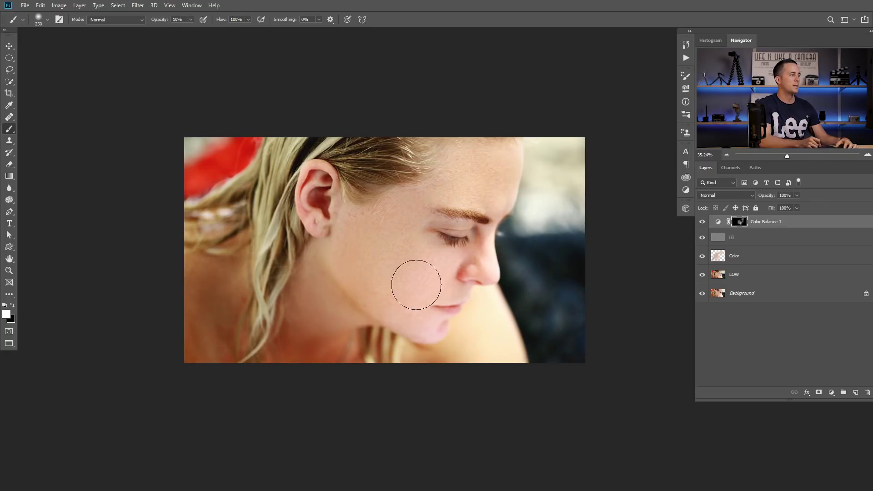
drag(400, 283, 429, 322)
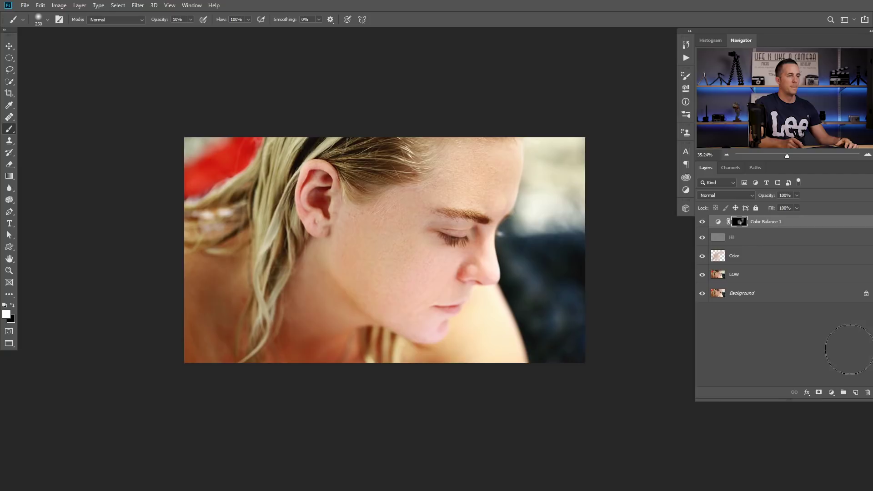
Add a Hue/Saturation adjustment layer on top and set its Reds to hue +9 and saturation -11.
click(831, 392)
click(823, 305)
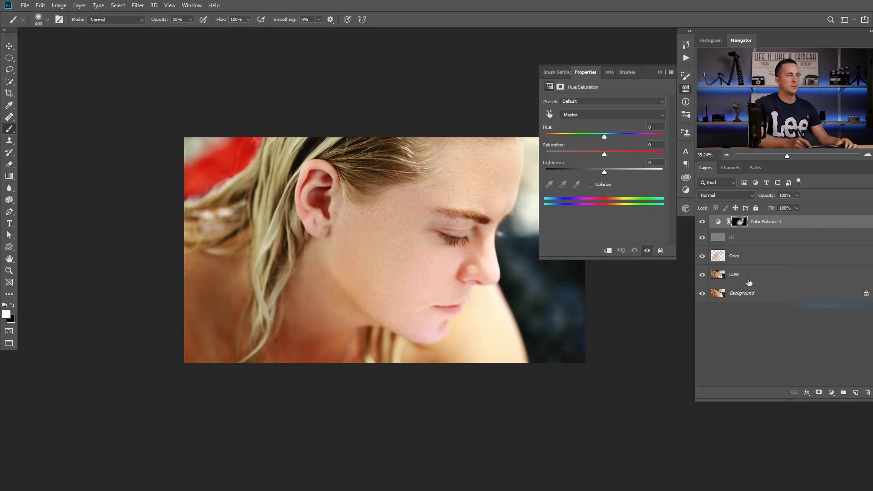
click(591, 114)
click(589, 130)
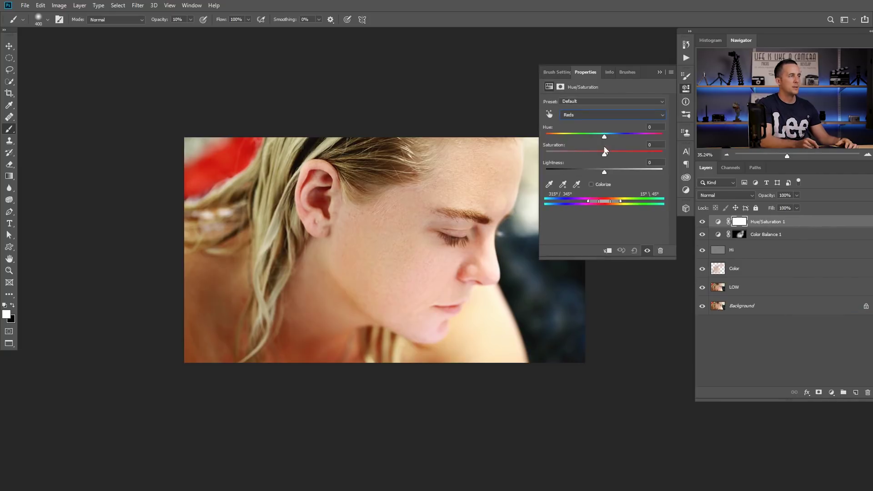
drag(605, 138, 609, 138)
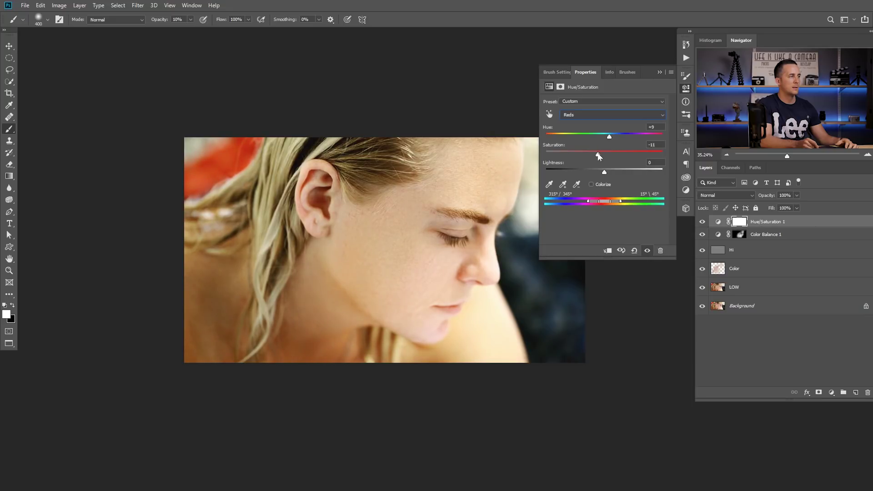
click(659, 73)
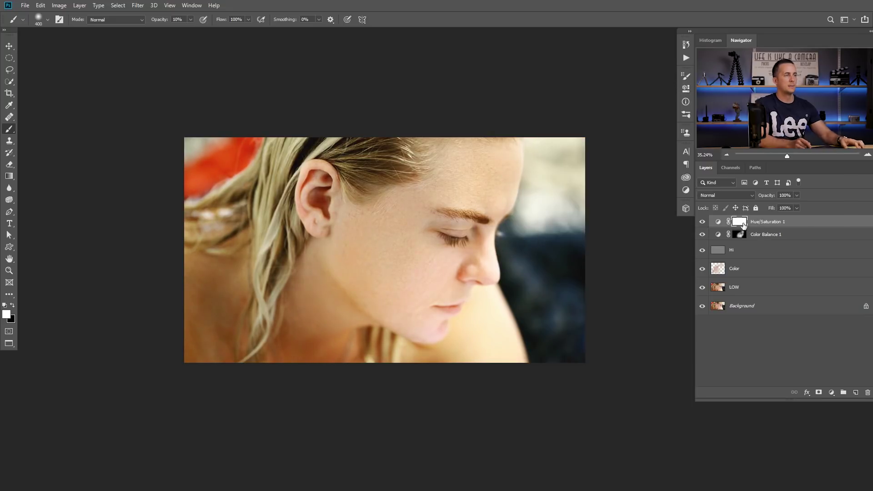
Invert the Hue/Saturation mask to black and paint the red correction in around the nose, mouth, cheek and jaw with a soft white brush.
key(ctrl+i)
key(bracketleft)
key(bracketleft)
key(bracketleft)
key(bracketleft)
key(bracketright)
key(bracketright)
mouse_move(432, 275)
mouse_down()
mouse_move(432, 295)
mouse_move(410, 304)
mouse_move(426, 325)
mouse_move(442, 322)
mouse_move(451, 294)
mouse_up()
key(bracketleft)
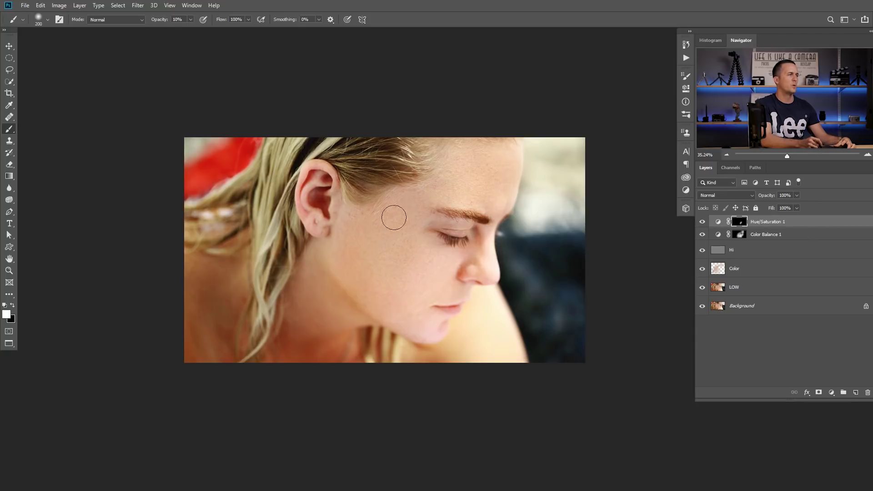
mouse_move(332, 308)
mouse_down()
mouse_move(364, 295)
mouse_move(439, 315)
mouse_move(449, 275)
mouse_up()
key(bracketright)
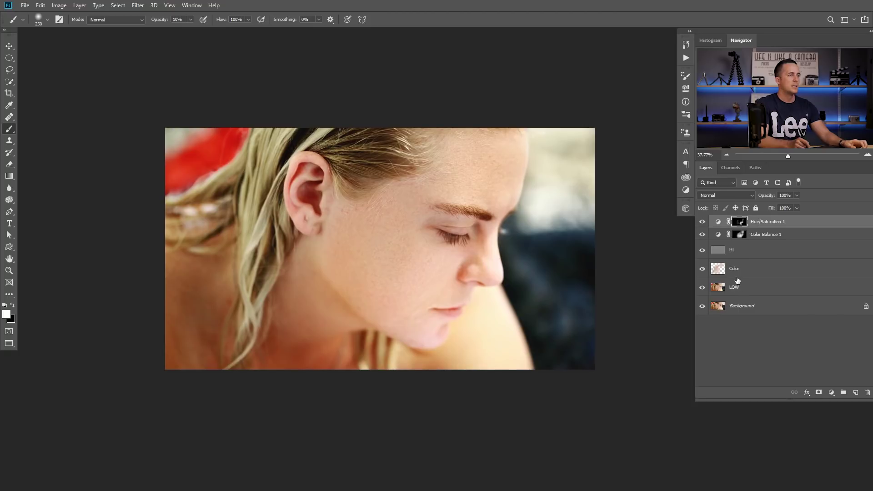
Group all layers from Hue/Saturation 1 down to LOW and name the group Skin.
shift+click(740, 290)
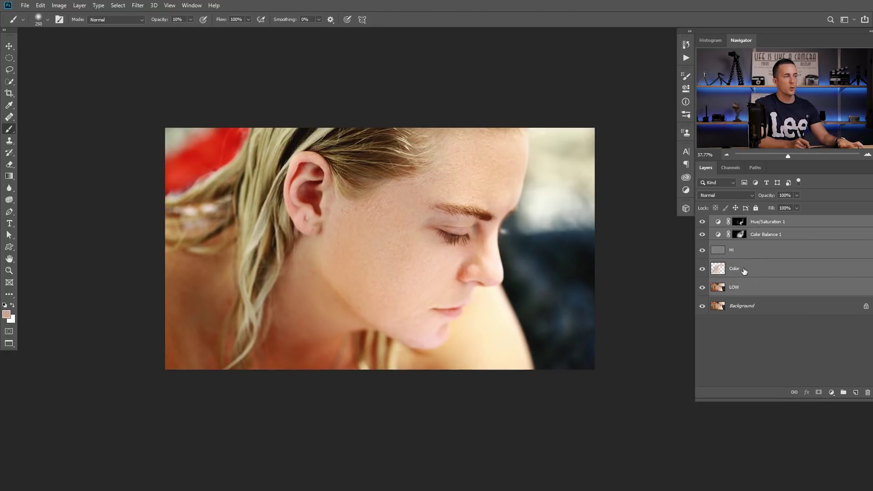
key(ctrl+g)
double_click(735, 221)
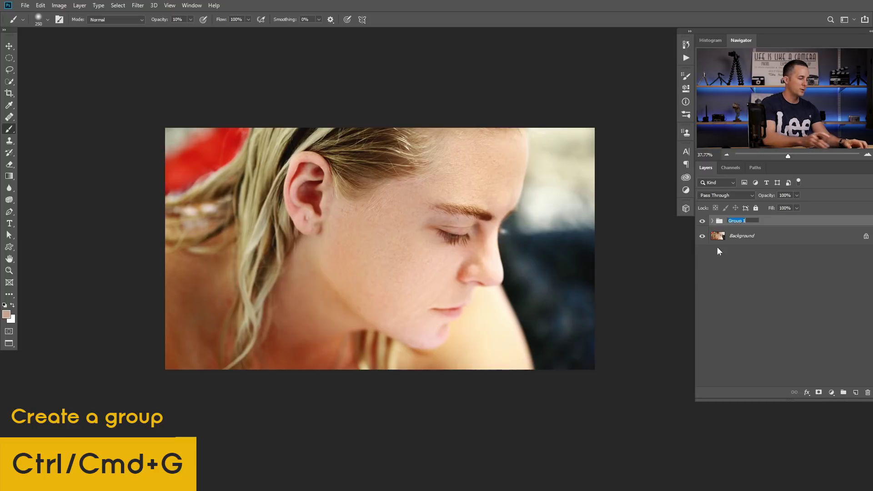
text(Skin)
key(Return)
Compare the face before and after the retouch, overall and close up, by hiding and showing the Skin group.
click(702, 222)
click(702, 221)
click(703, 223)
click(703, 222)
scroll(347, 258, up, 6)
click(703, 222)
click(702, 221)
click(702, 221)
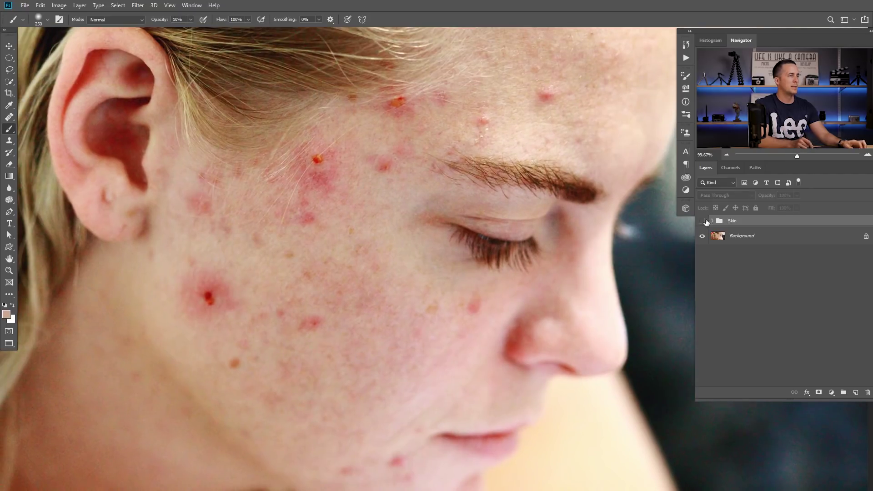
click(706, 221)
click(706, 222)
scroll(486, 286, down, 5)
drag(490, 277, 491, 276)
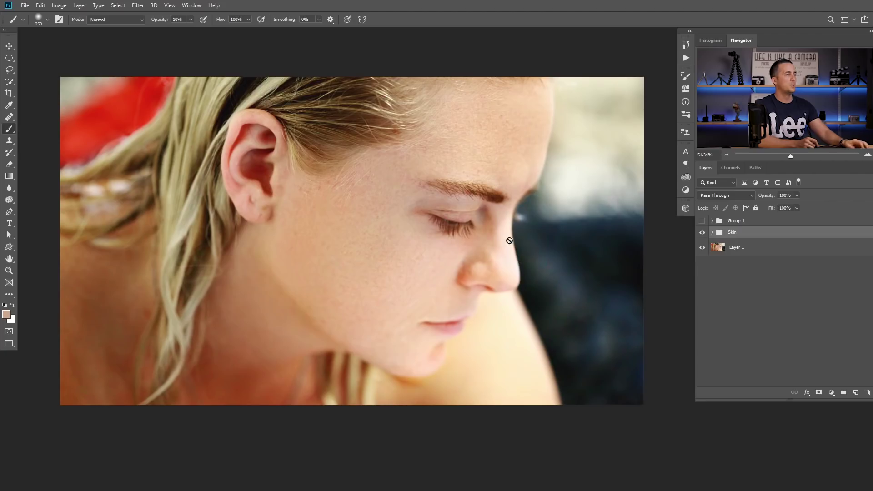
Examine the dark blue composite of the same portrait by showing Group 1 and toggling the Skin group underneath.
drag(510, 237, 493, 255)
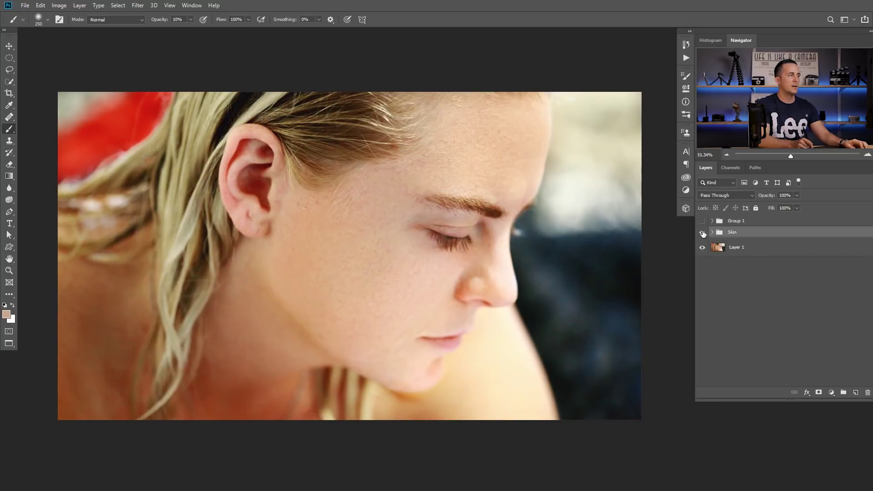
click(702, 233)
click(702, 233)
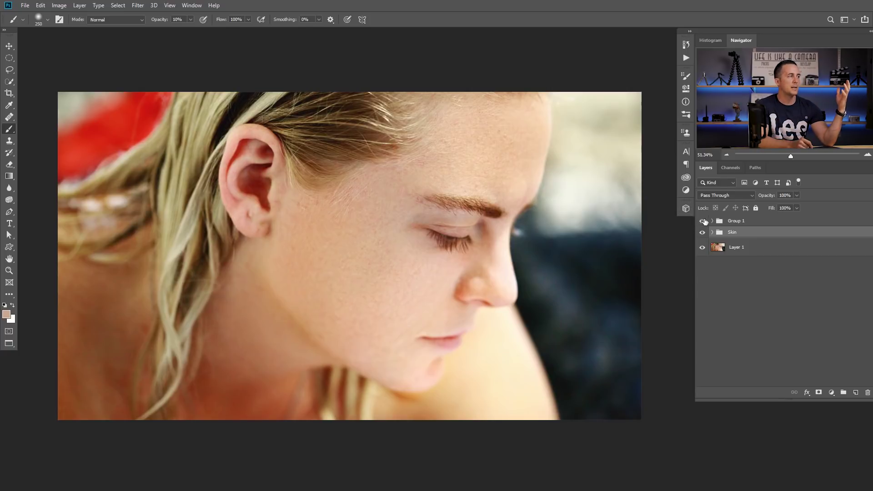
click(702, 220)
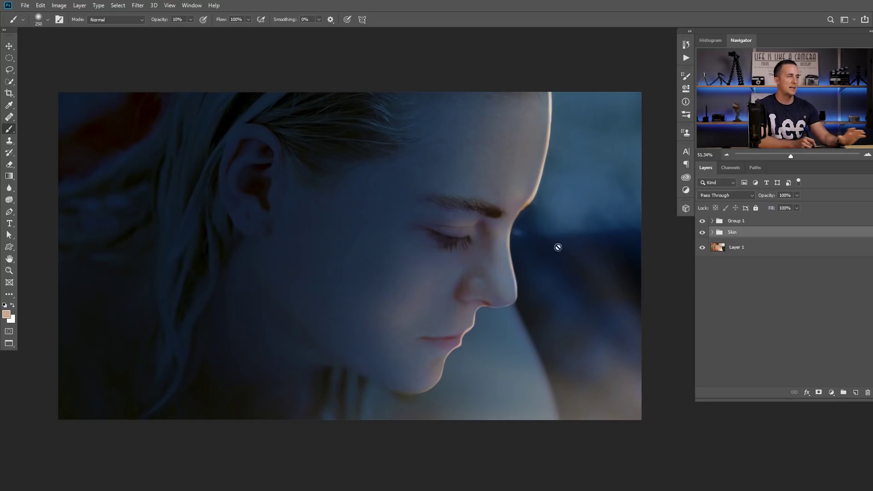
click(712, 232)
click(712, 232)
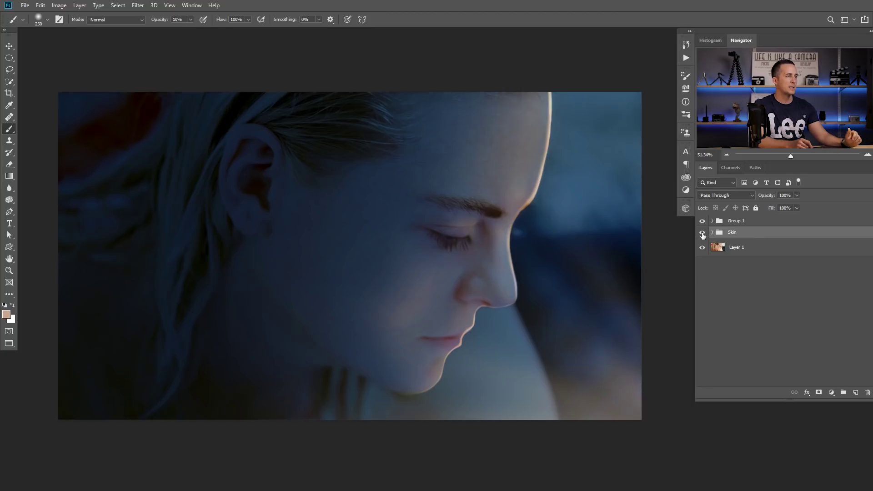
click(703, 233)
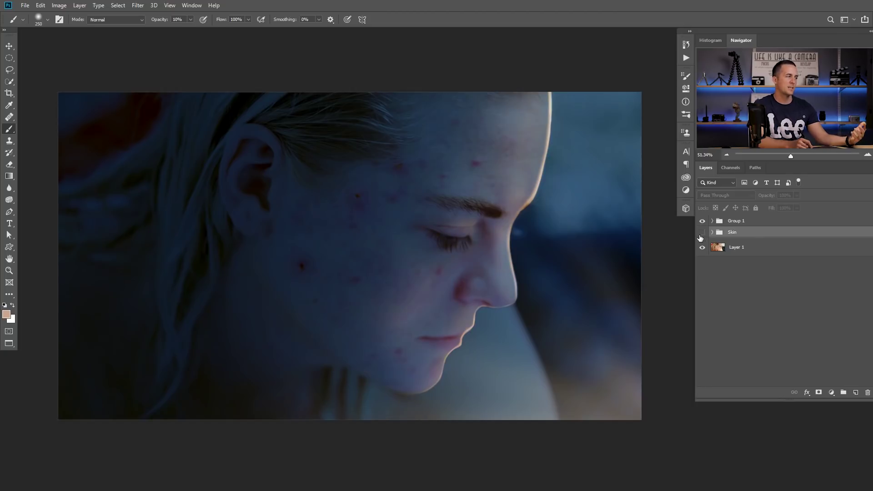
click(702, 233)
drag(497, 266, 468, 274)
drag(470, 274, 532, 259)
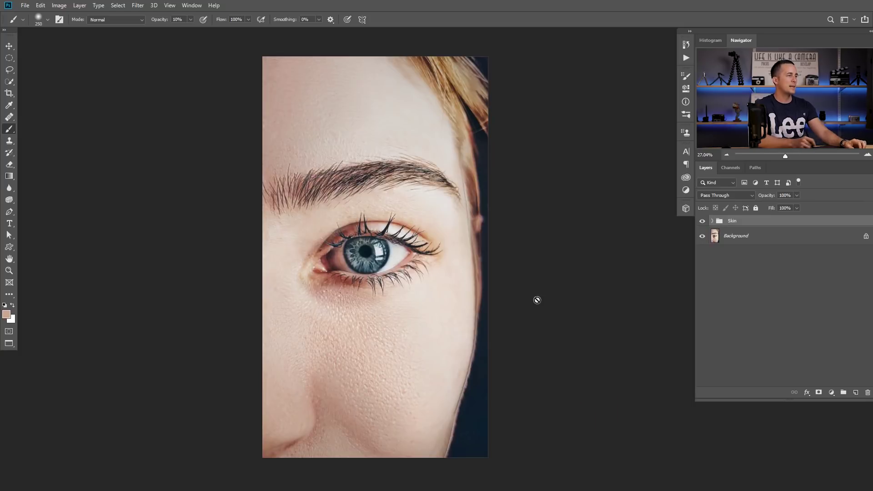
Hide the Skin group on the eye close-up portrait to examine the original blemishes on the cheek, and show it again.
click(702, 221)
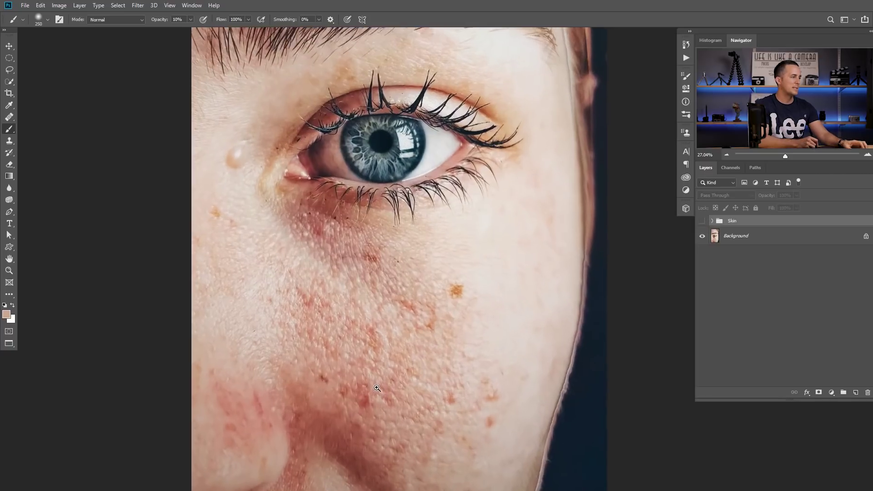
scroll(350, 396, up, 4)
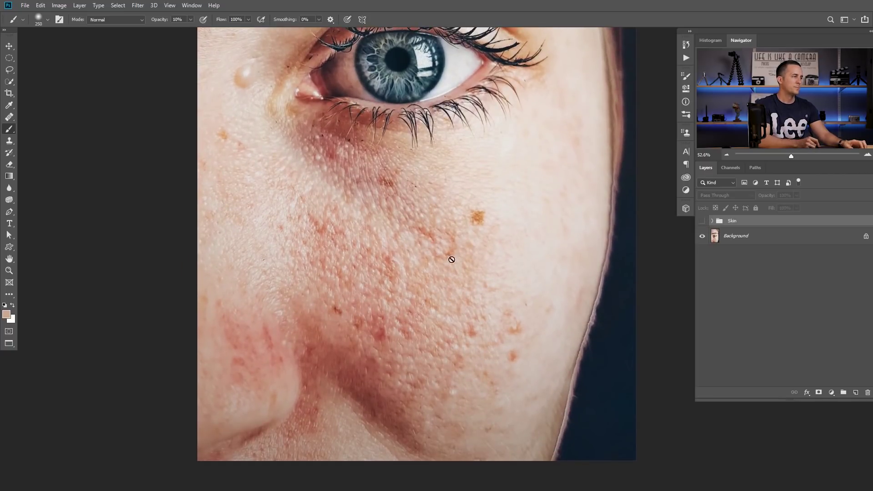
drag(280, 271, 309, 310)
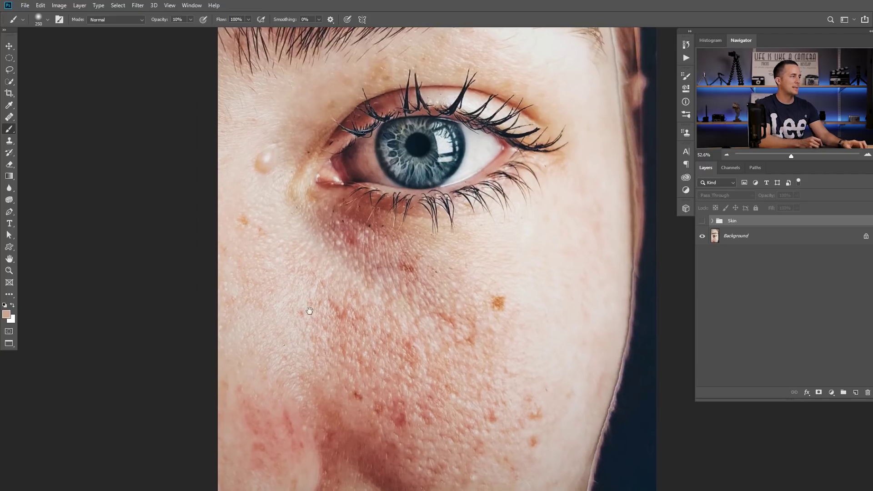
drag(357, 296, 291, 199)
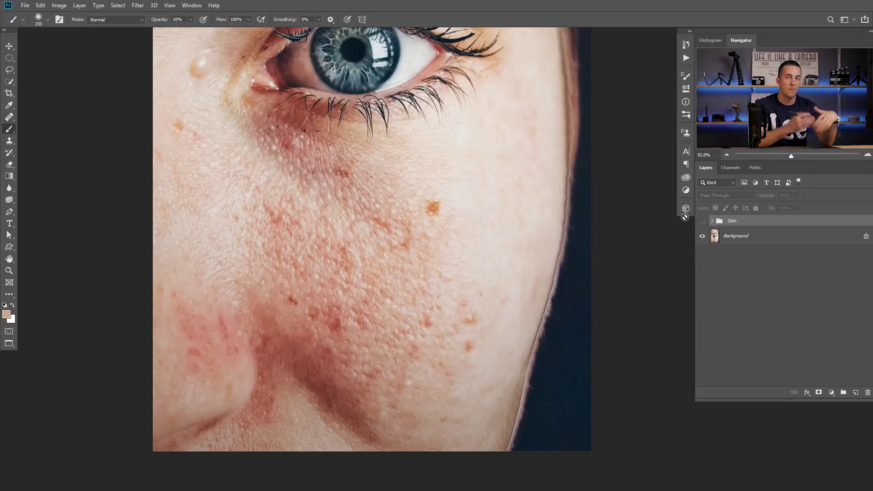
click(702, 221)
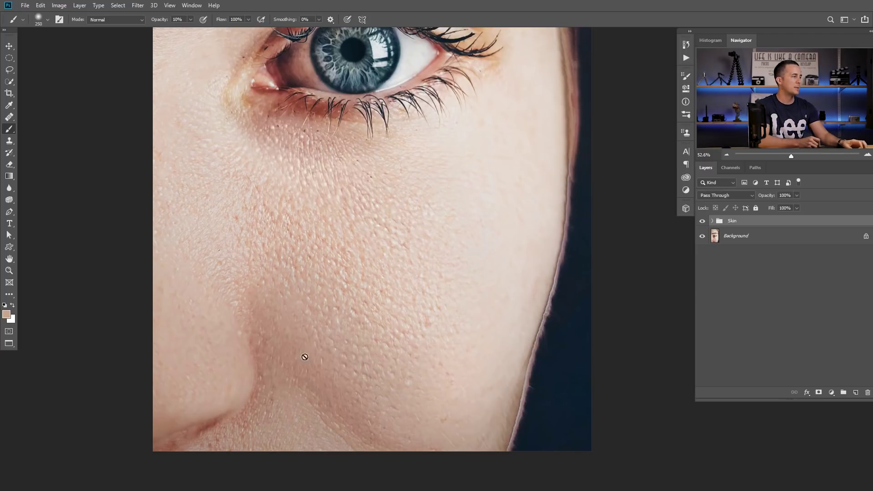
drag(370, 219, 418, 325)
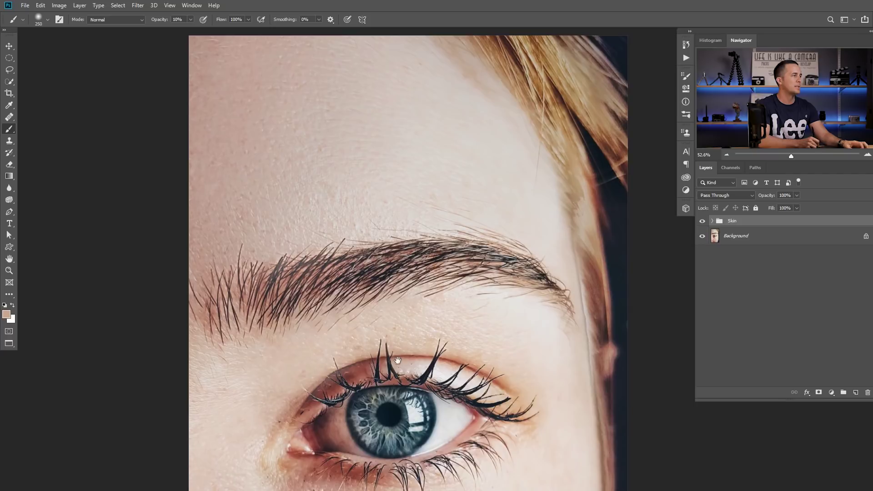
Inspect the retouched skin from forehead to cheek and compare its pore texture with the original by toggling the Skin group.
drag(398, 360, 348, 178)
drag(395, 438, 407, 256)
scroll(396, 289, up, 3)
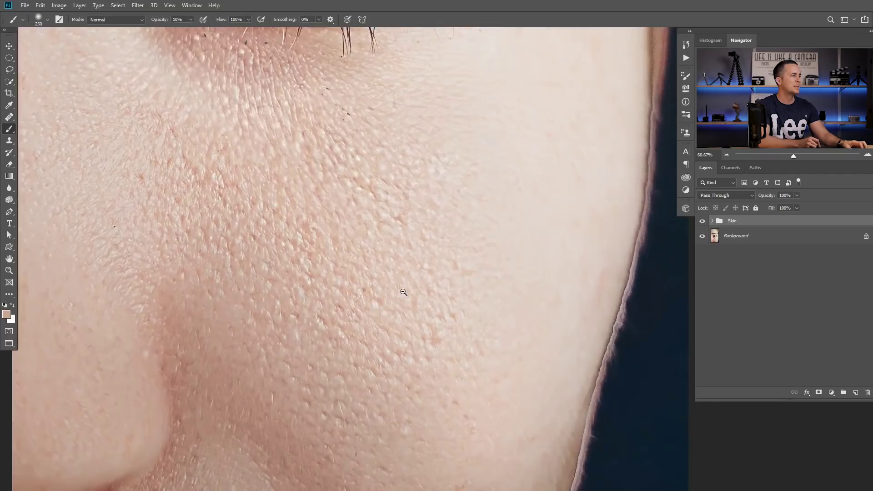
scroll(404, 292, up, 2)
click(702, 221)
click(702, 221)
click(703, 221)
click(703, 221)
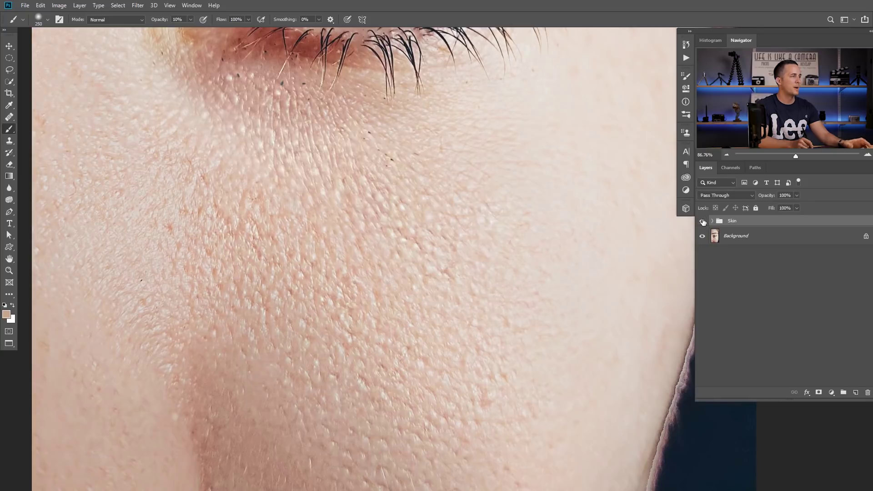
scroll(475, 289, down, 5)
scroll(475, 289, up, 1)
click(703, 222)
click(703, 221)
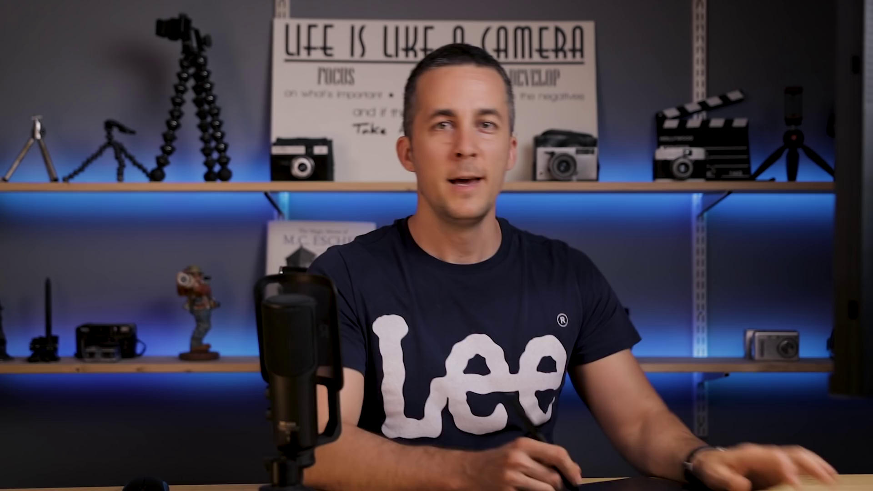